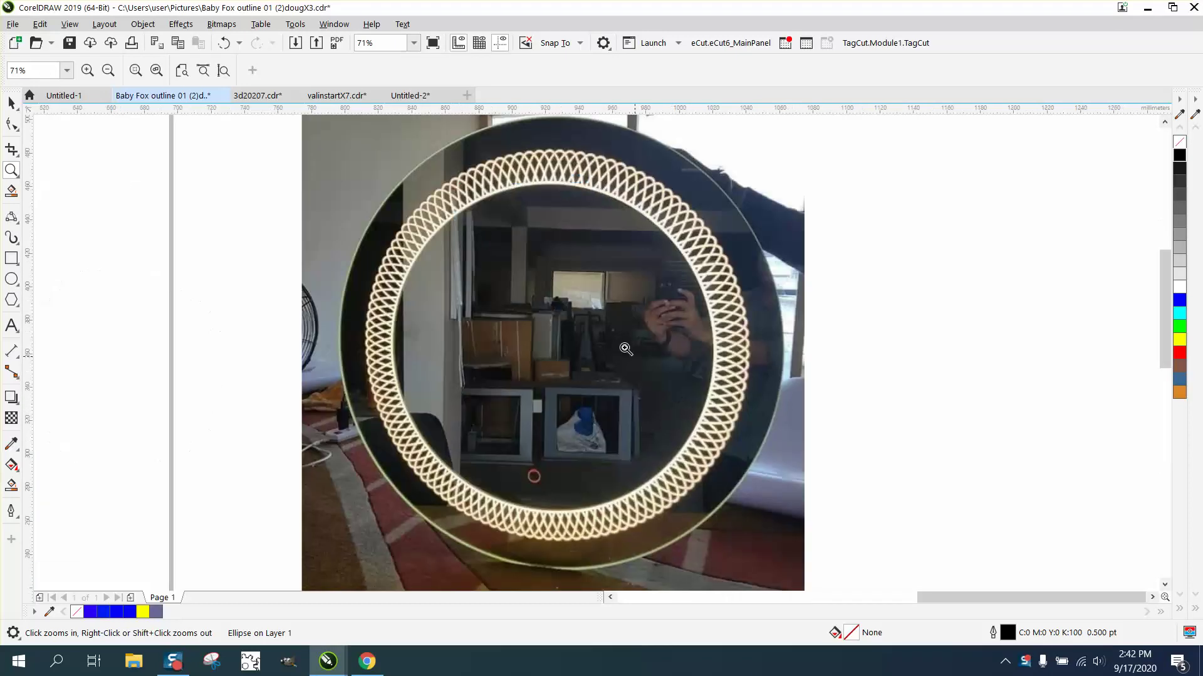
- Set the document's measurement units to inches
{"action": "left_click_drag", "start_coordinate": [474, 138], "coordinate": [642, 247]}
{"action": "scroll", "coordinate": [537, 288], "scroll_direction": "down", "scroll_amount": 4}
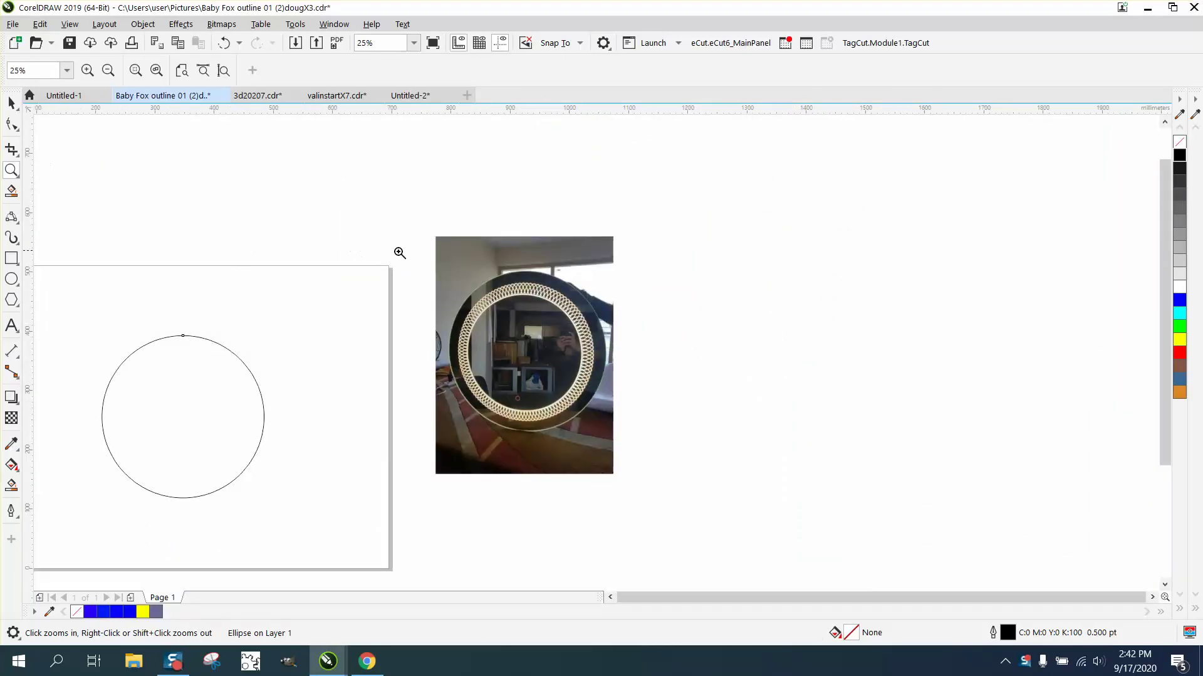
{"action": "left_click_drag", "start_coordinate": [427, 258], "coordinate": [664, 431]}
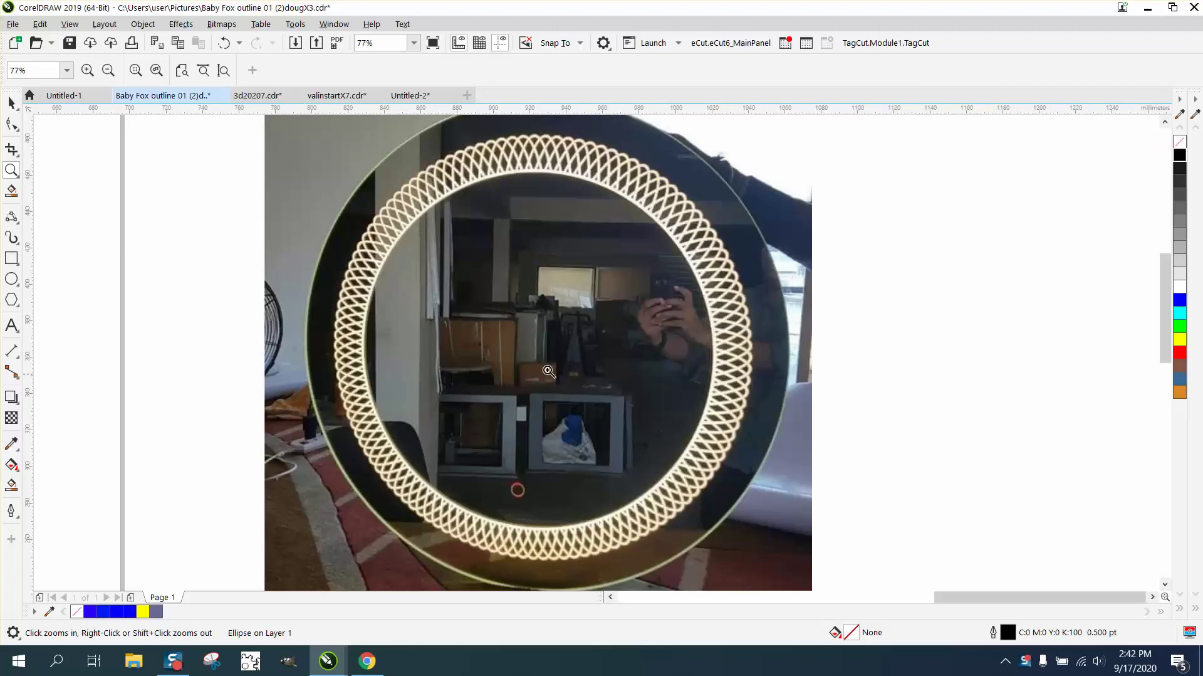
{"action": "right_click", "coordinate": [495, 318]}
{"action": "left_click_drag", "start_coordinate": [495, 259], "coordinate": [533, 297]}
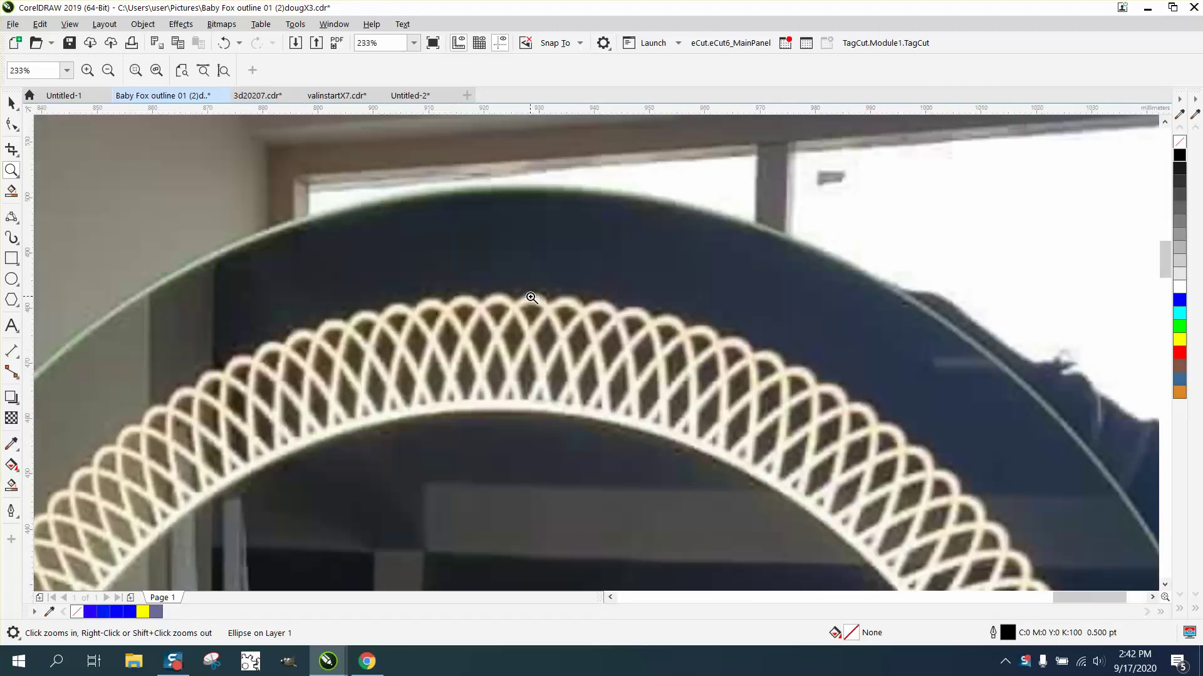
{"action": "right_click", "coordinate": [534, 299]}
{"action": "right_click", "coordinate": [530, 302]}
{"action": "right_click", "coordinate": [524, 305]}
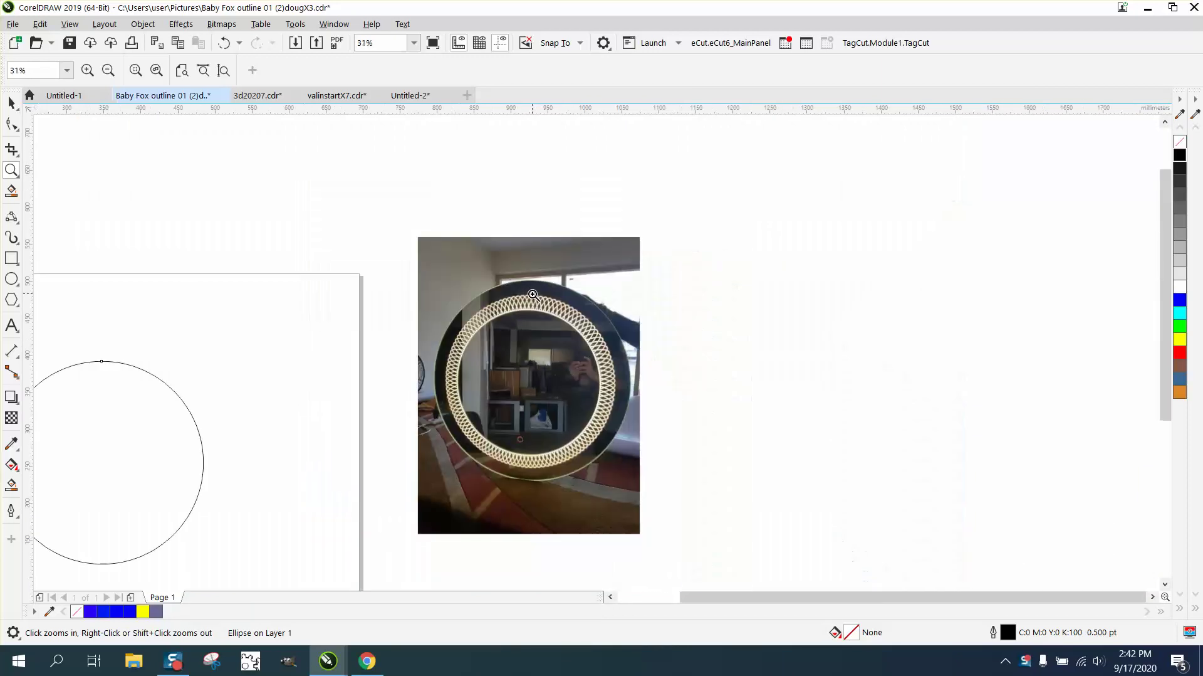
{"action": "right_click", "coordinate": [594, 334]}
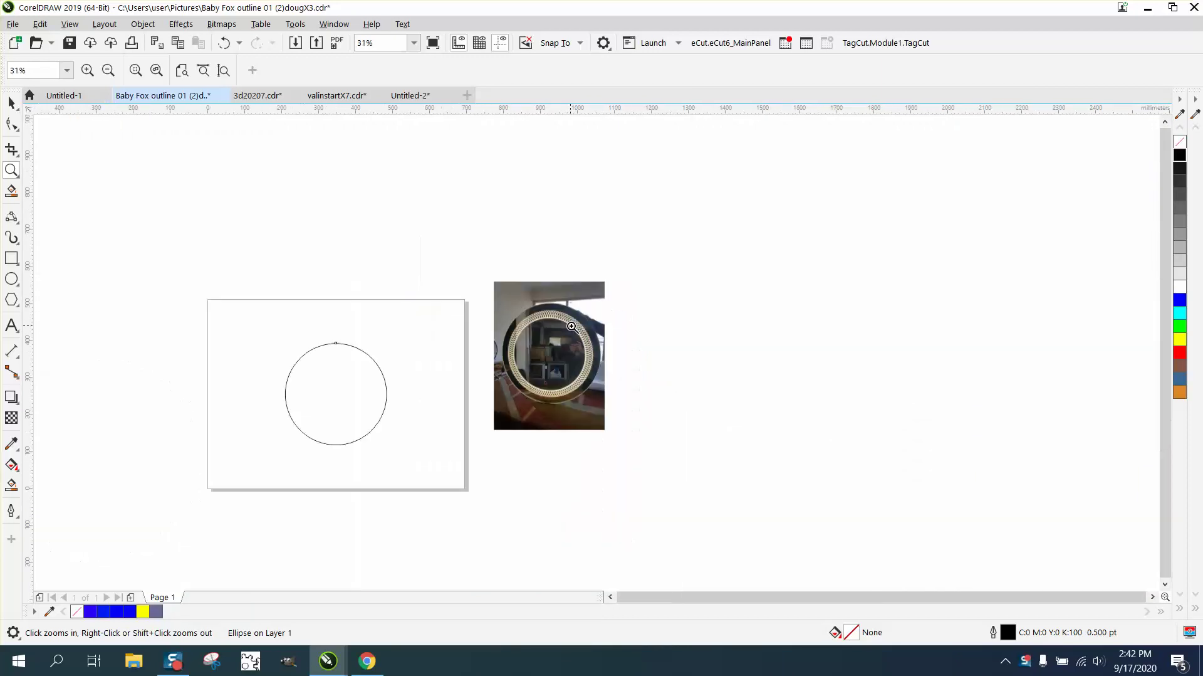
{"action": "left_click_drag", "start_coordinate": [255, 315], "coordinate": [505, 480]}
{"action": "left_click", "coordinate": [12, 103]}
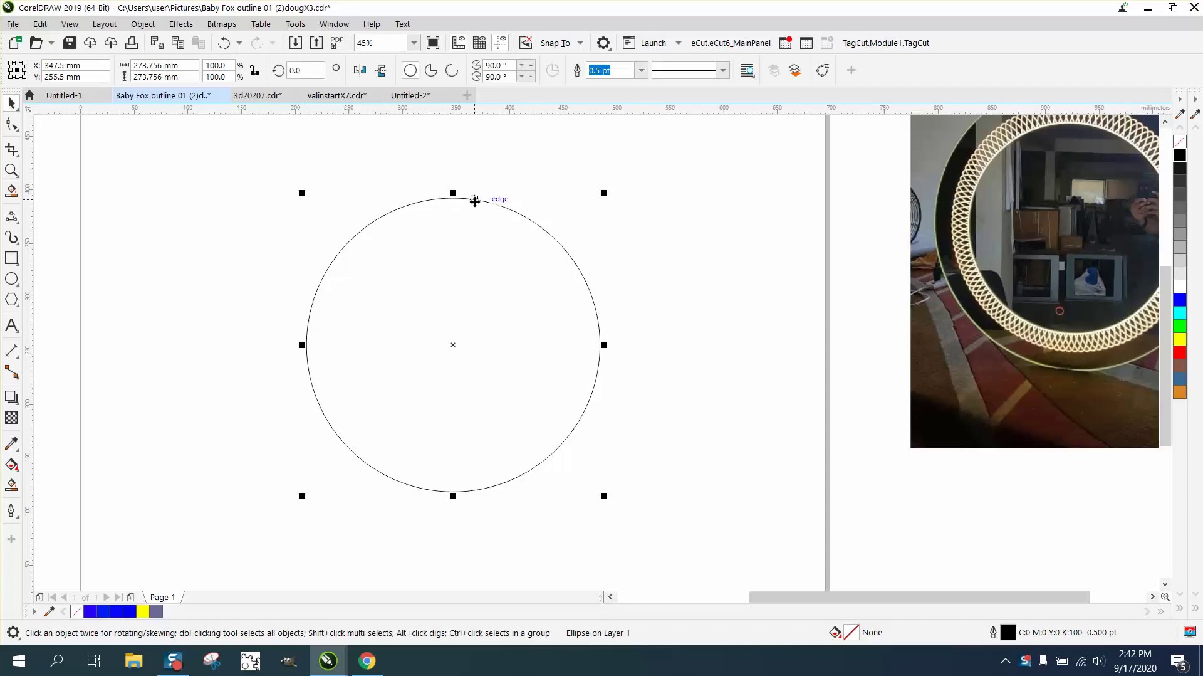
{"action": "left_click", "coordinate": [491, 171]}
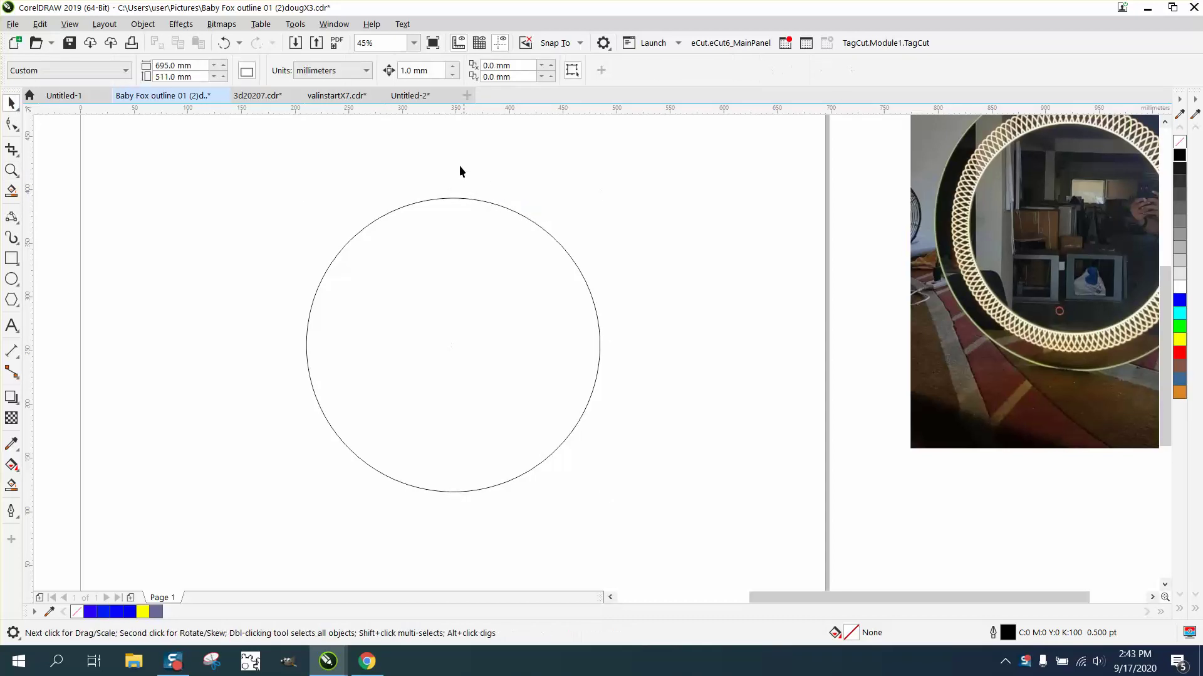
{"action": "left_click", "coordinate": [367, 70]}
{"action": "left_click", "coordinate": [333, 91]}
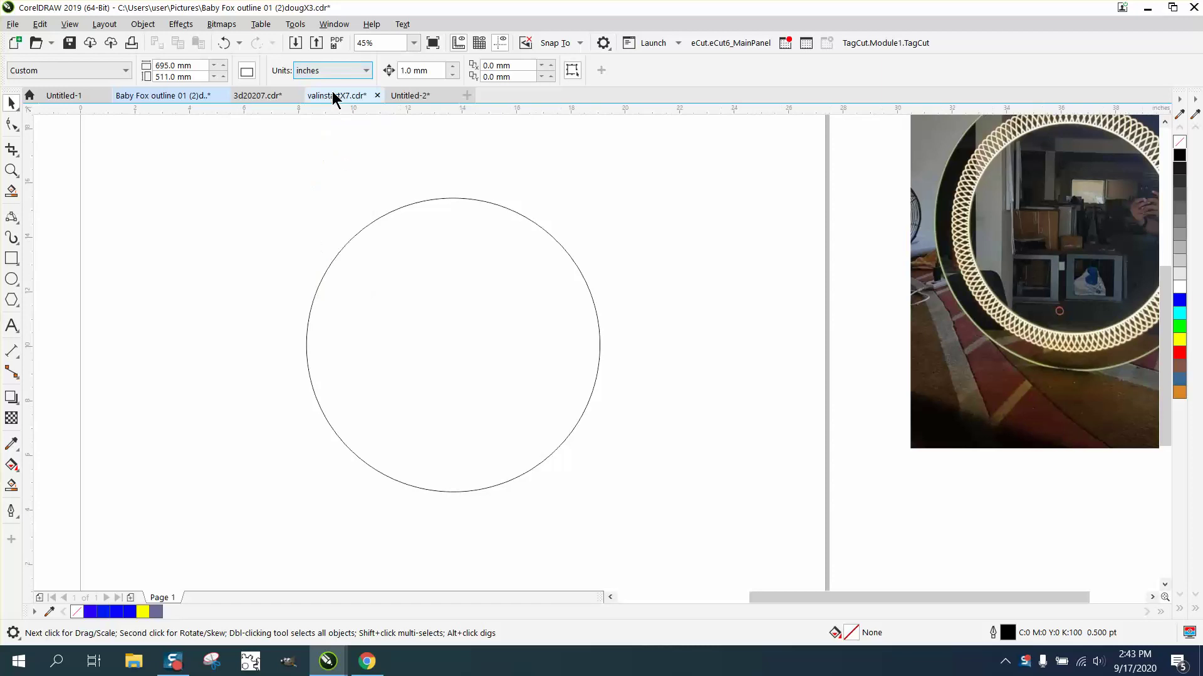
- Resize the circle to exactly 12 × 12 inches
{"action": "left_click", "coordinate": [439, 199]}
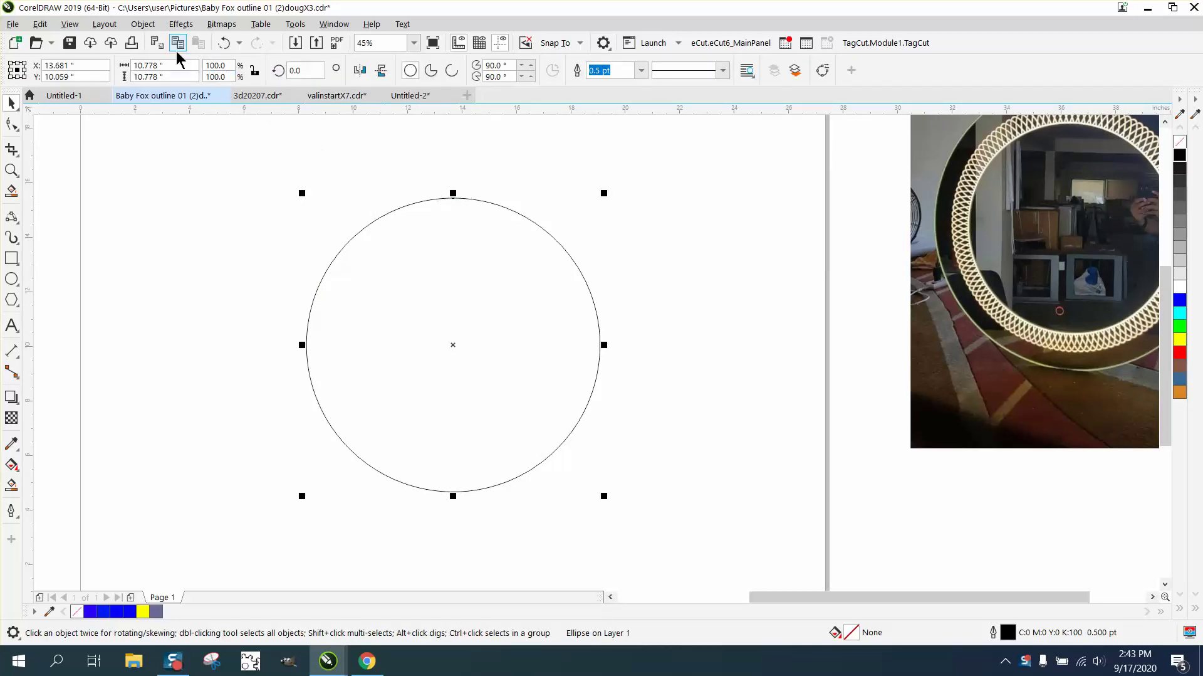
{"action": "left_click", "coordinate": [160, 65]}
{"action": "type", "text": "12"}
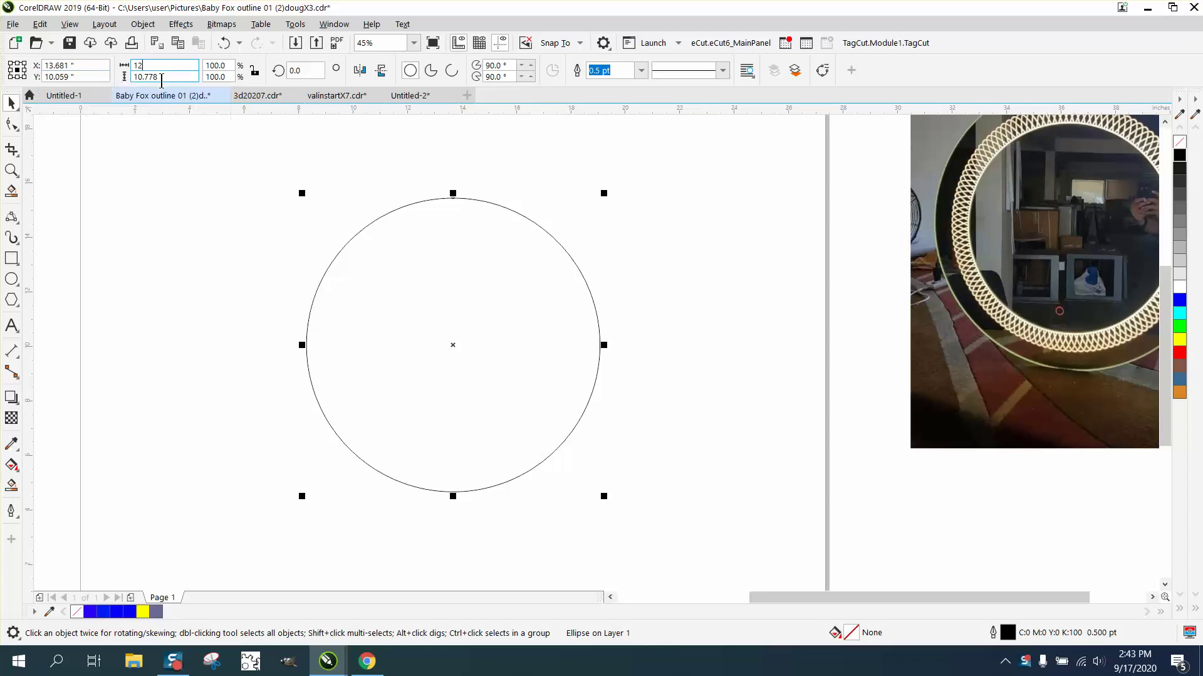
{"action": "key", "text": "Tab"}
{"action": "type", "text": "12"}
{"action": "key", "text": "Return"}
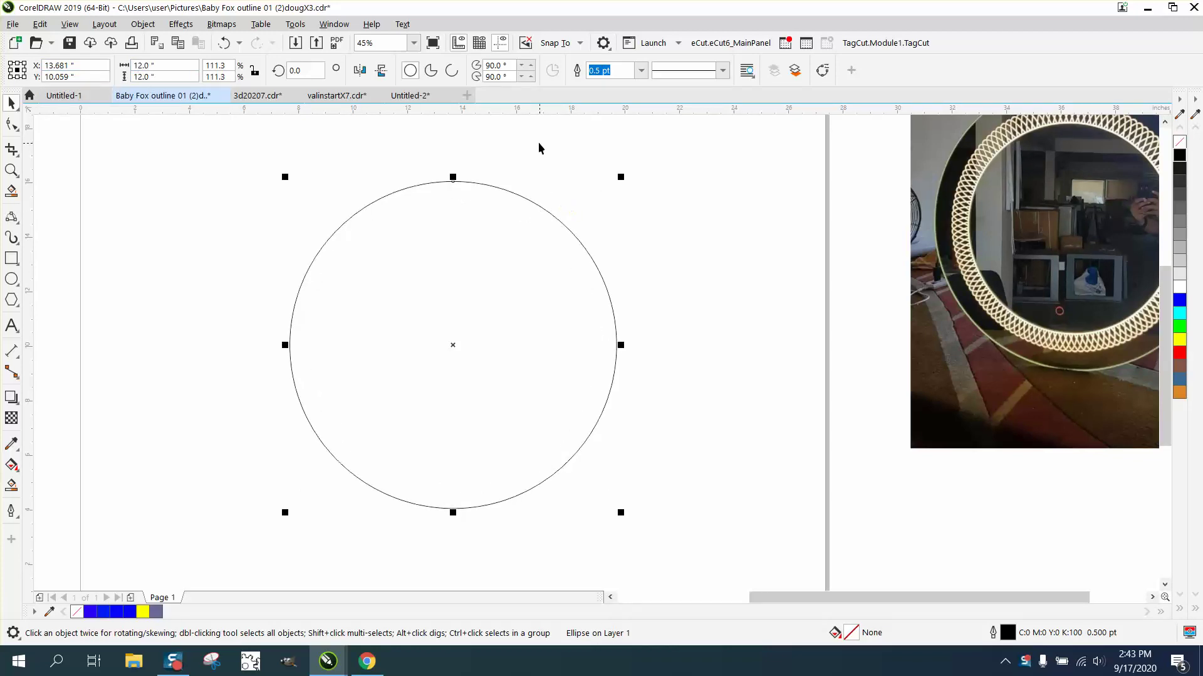
- Place horizontal and vertical guidelines crossing at the circle's centre
{"action": "left_click_drag", "start_coordinate": [531, 109], "coordinate": [535, 151]}
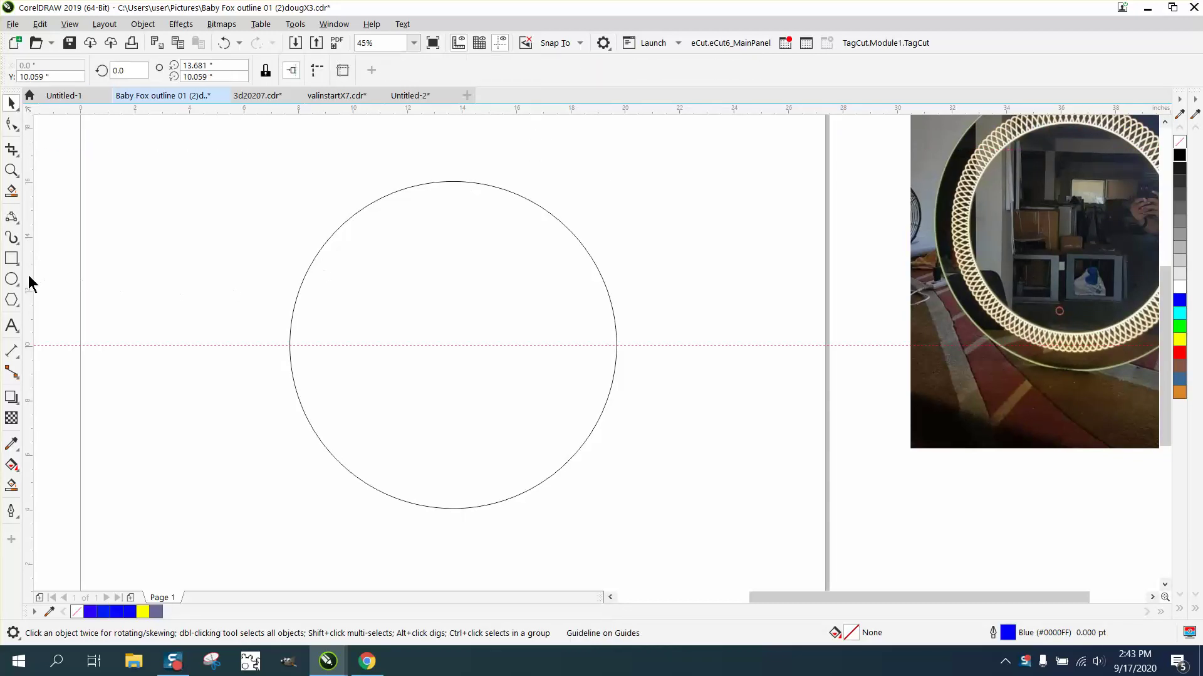
{"action": "left_click_drag", "start_coordinate": [27, 281], "coordinate": [124, 285]}
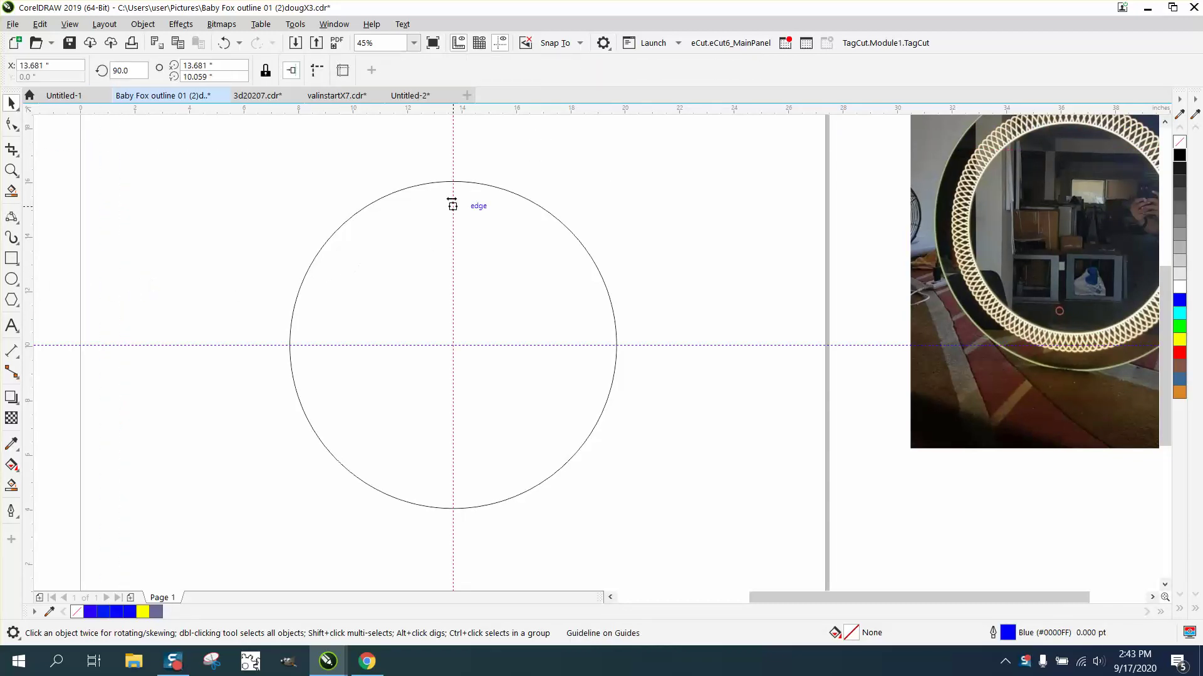
{"action": "left_click", "coordinate": [11, 171]}
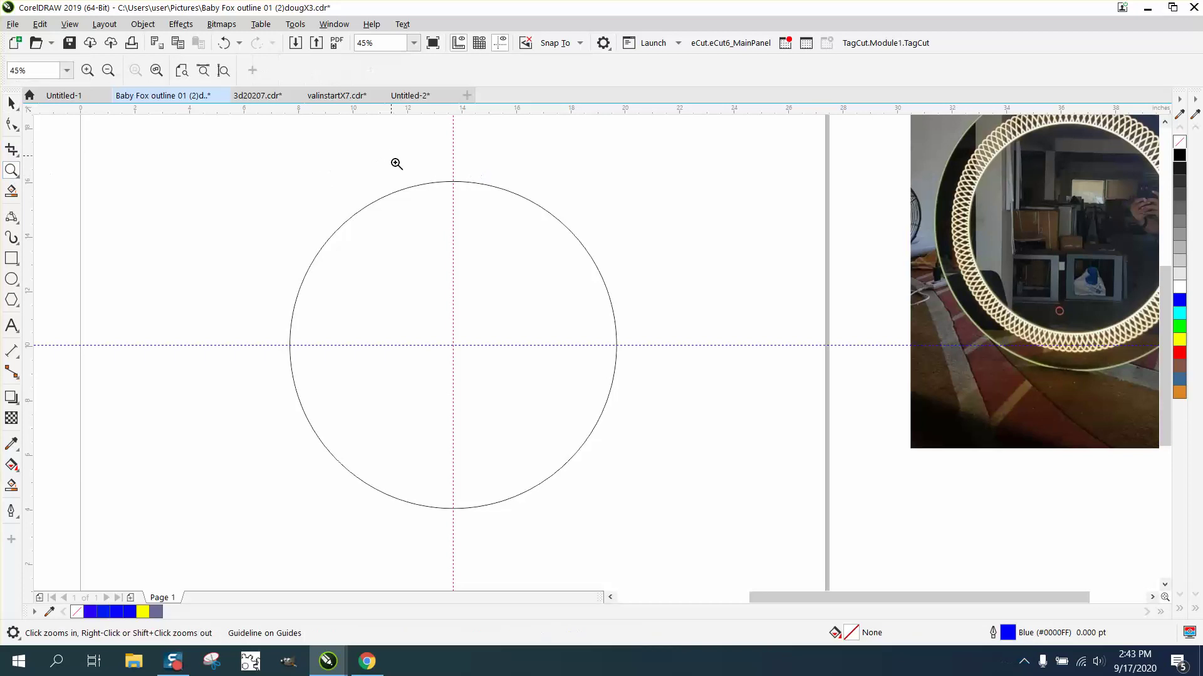
{"action": "left_click_drag", "start_coordinate": [397, 161], "coordinate": [580, 244]}
{"action": "left_click", "coordinate": [11, 103]}
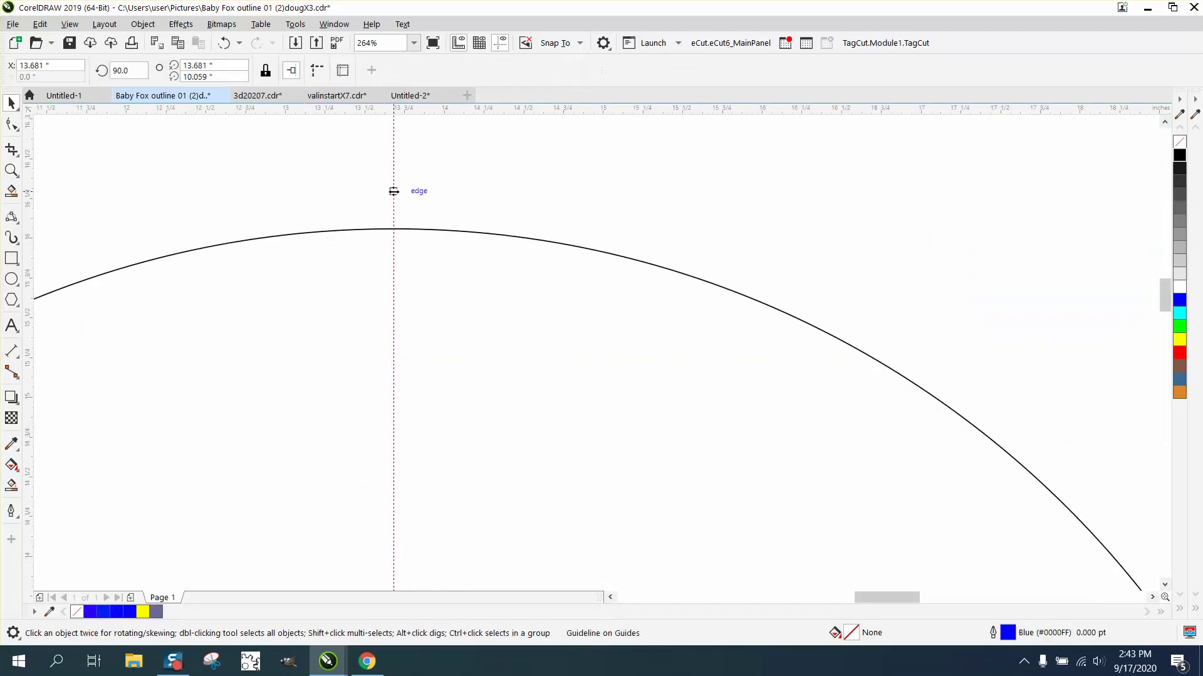
- Set the nudge distance to 0.25 inch and duplicate the vertical guide 0.25 inch left and right
{"action": "left_click", "coordinate": [456, 185]}
{"action": "left_click_drag", "start_coordinate": [439, 73], "coordinate": [378, 73]}
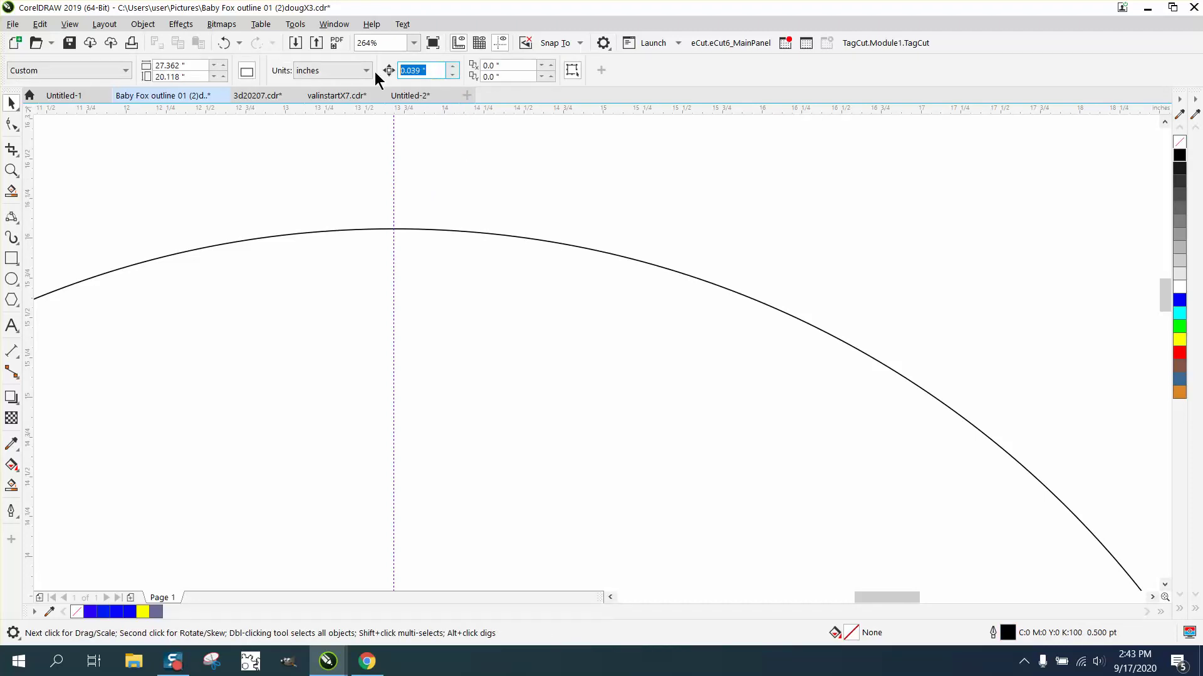
{"action": "type", "text": ".25"}
{"action": "left_click", "coordinate": [393, 173]}
{"action": "key", "text": "Left"}
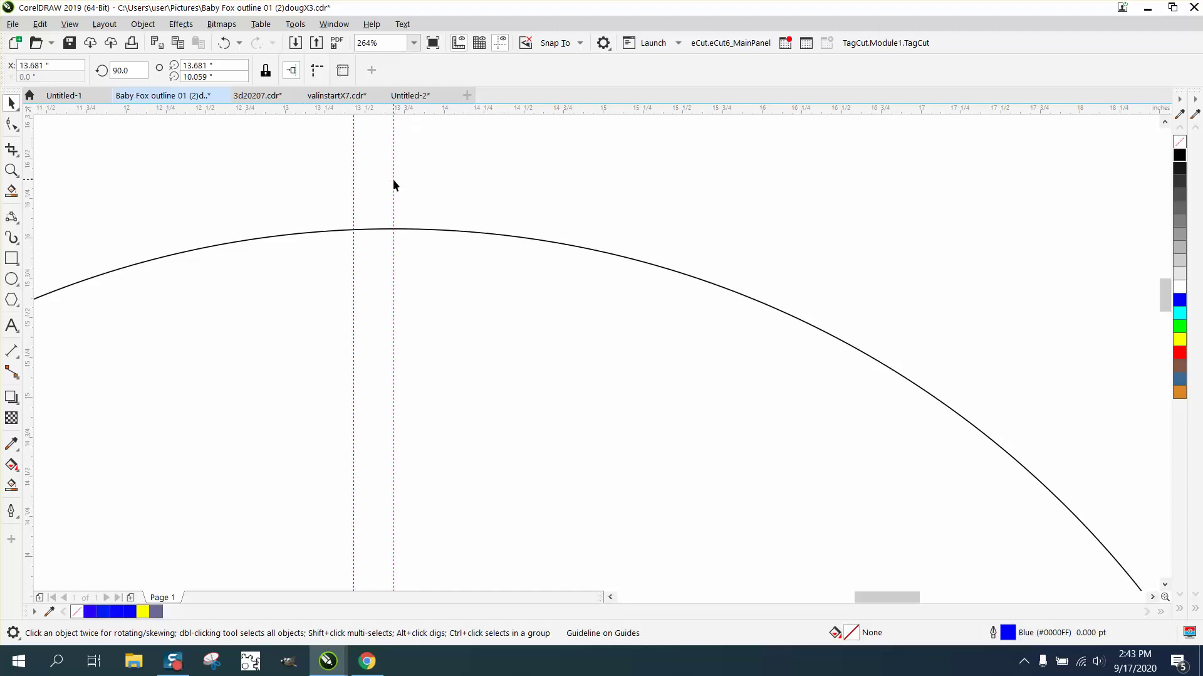
{"action": "key", "text": "Right"}
{"action": "scroll", "coordinate": [106, 245], "scroll_direction": "down", "scroll_amount": 1}
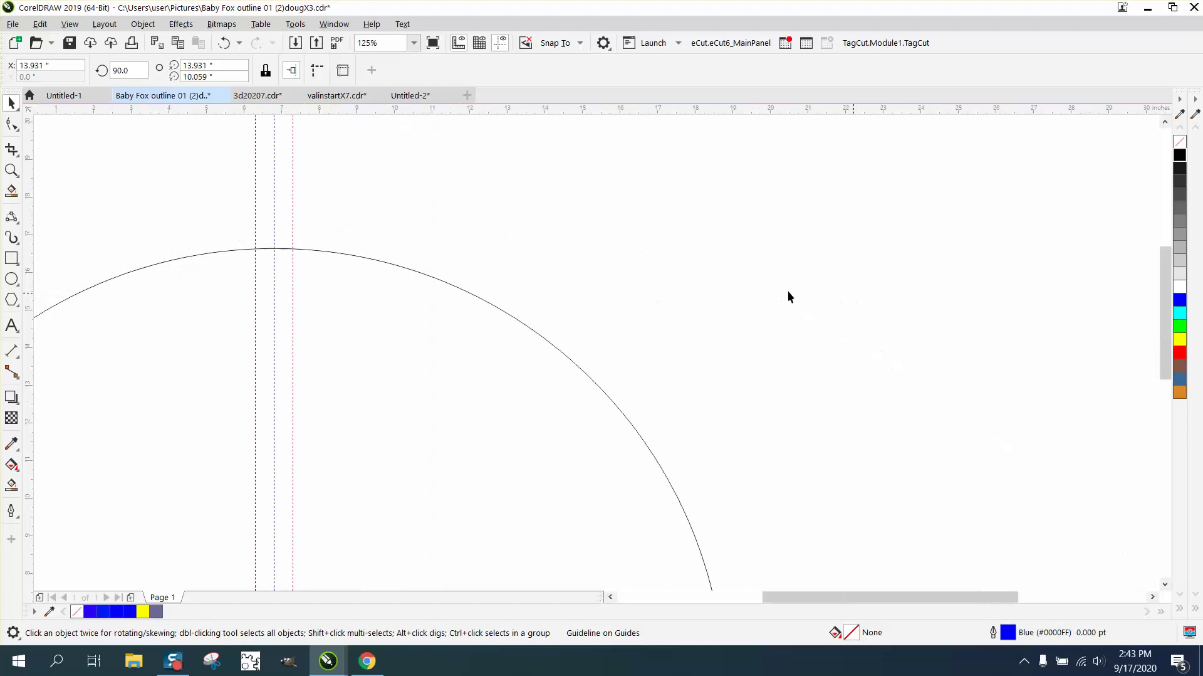
{"action": "scroll", "coordinate": [793, 289], "scroll_direction": "down", "scroll_amount": 3}
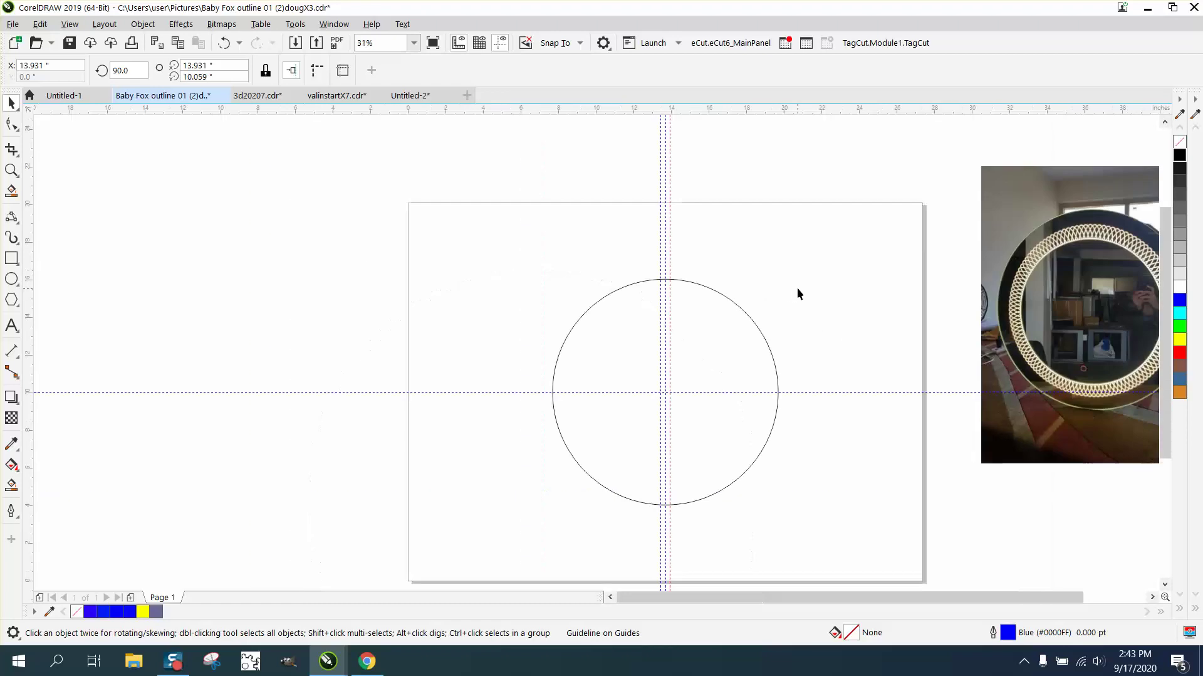
{"action": "left_click", "coordinate": [11, 170]}
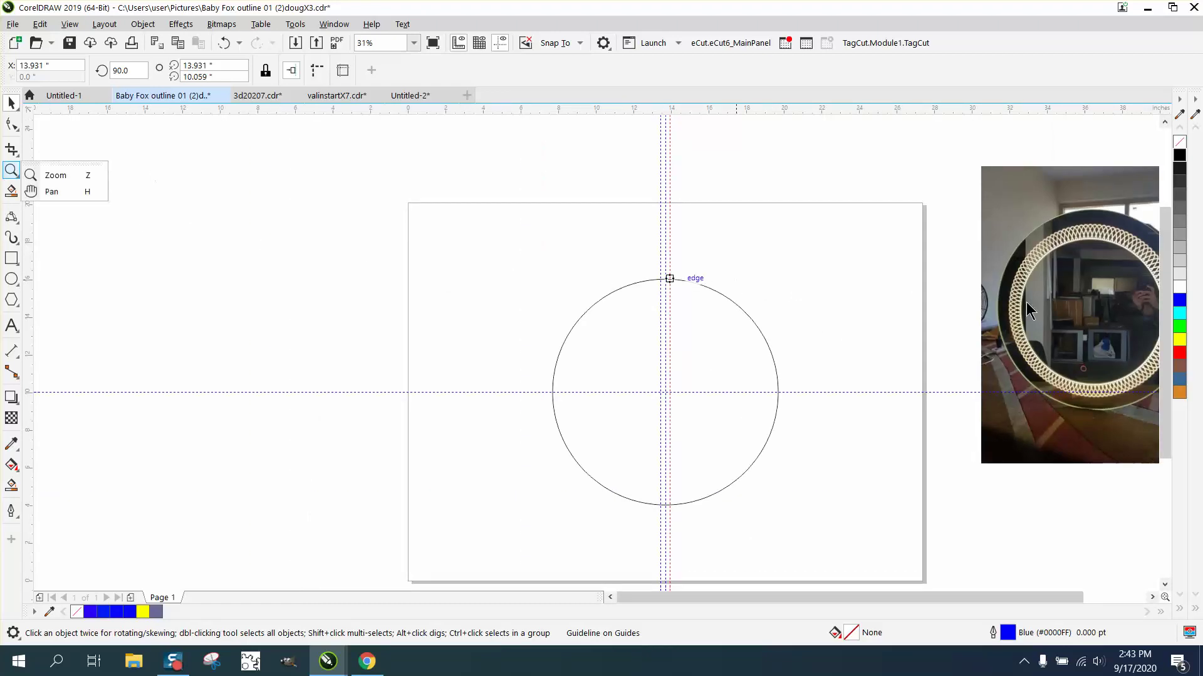
{"action": "left_click", "coordinate": [56, 176]}
{"action": "left_click_drag", "start_coordinate": [980, 235], "coordinate": [1103, 269]}
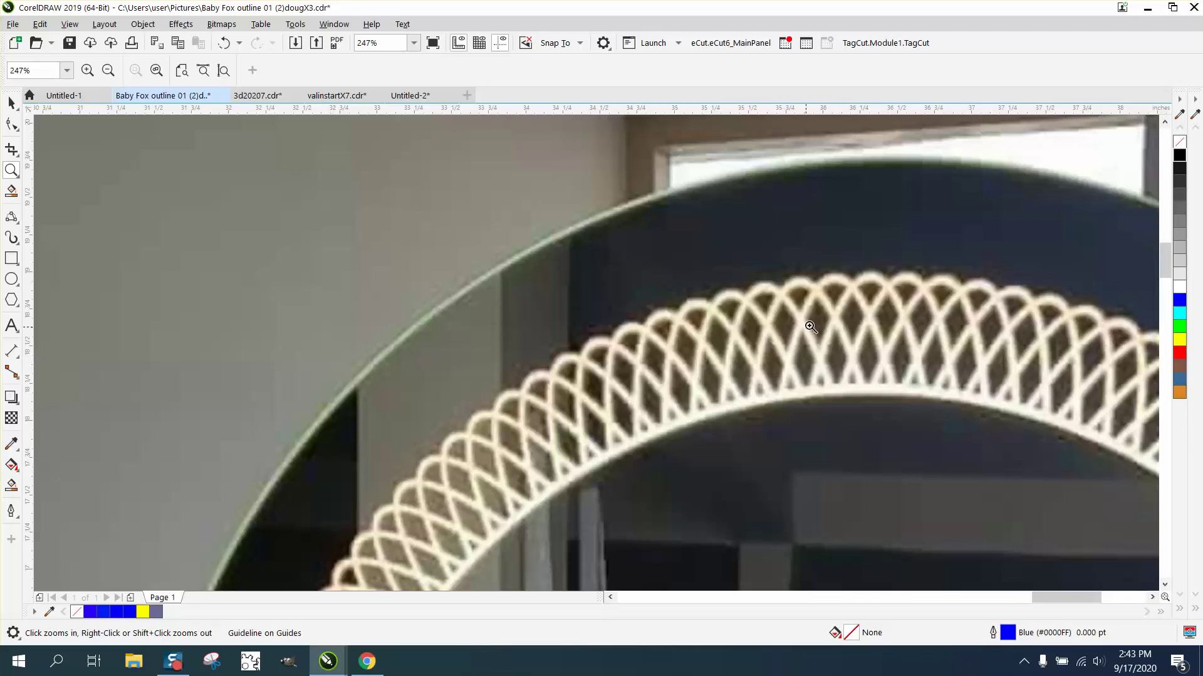
{"action": "scroll", "coordinate": [897, 389], "scroll_direction": "down", "scroll_amount": 4}
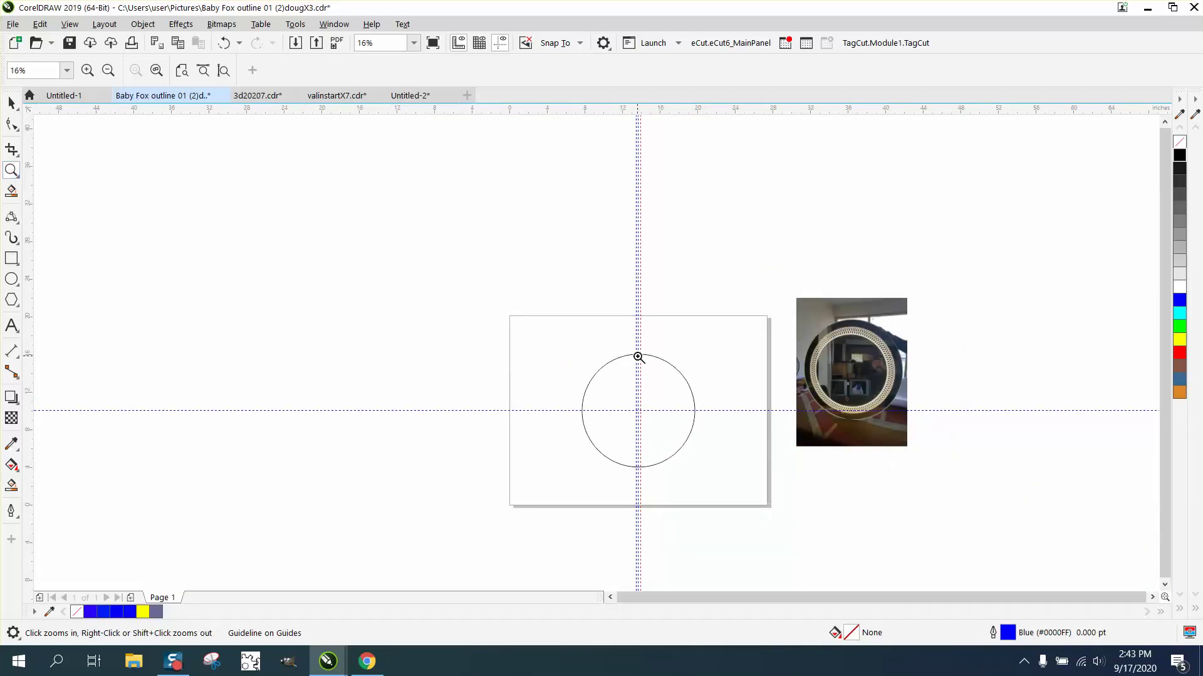
{"action": "left_click_drag", "start_coordinate": [612, 333], "coordinate": [687, 379]}
{"action": "left_click_drag", "start_coordinate": [450, 330], "coordinate": [600, 376]}
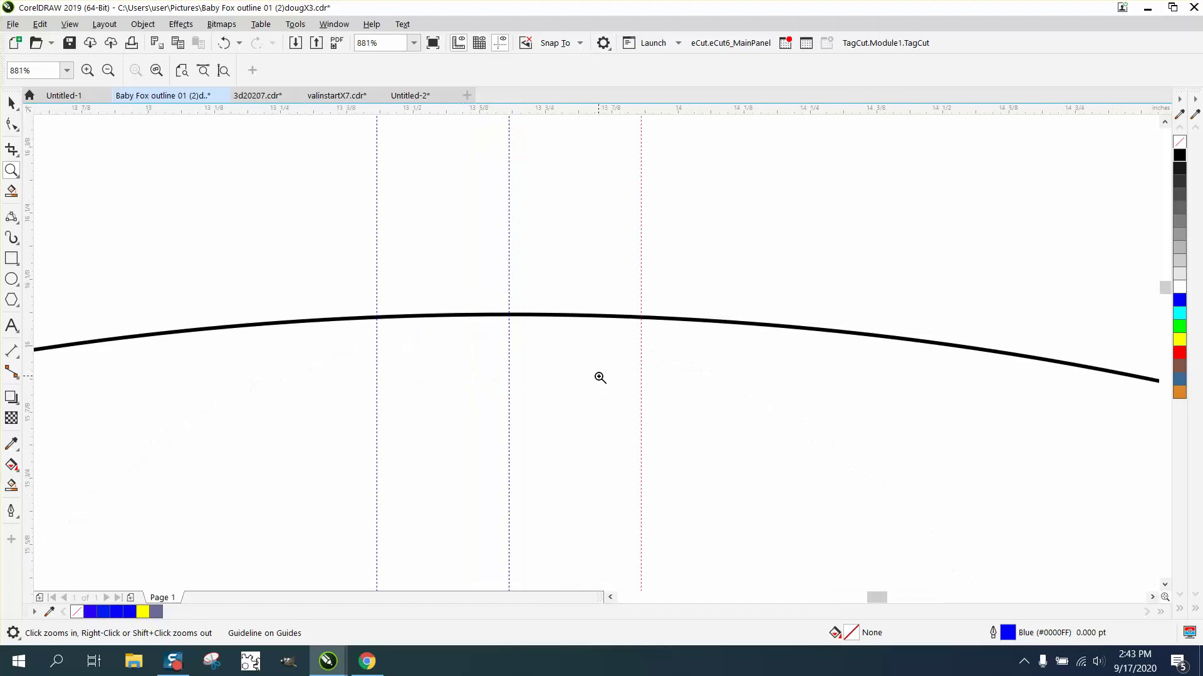
- Draw a 0.5-inch-wide 3-point curve arch on the circle's top, peaking on the centre guide
{"action": "left_click", "coordinate": [16, 220]}
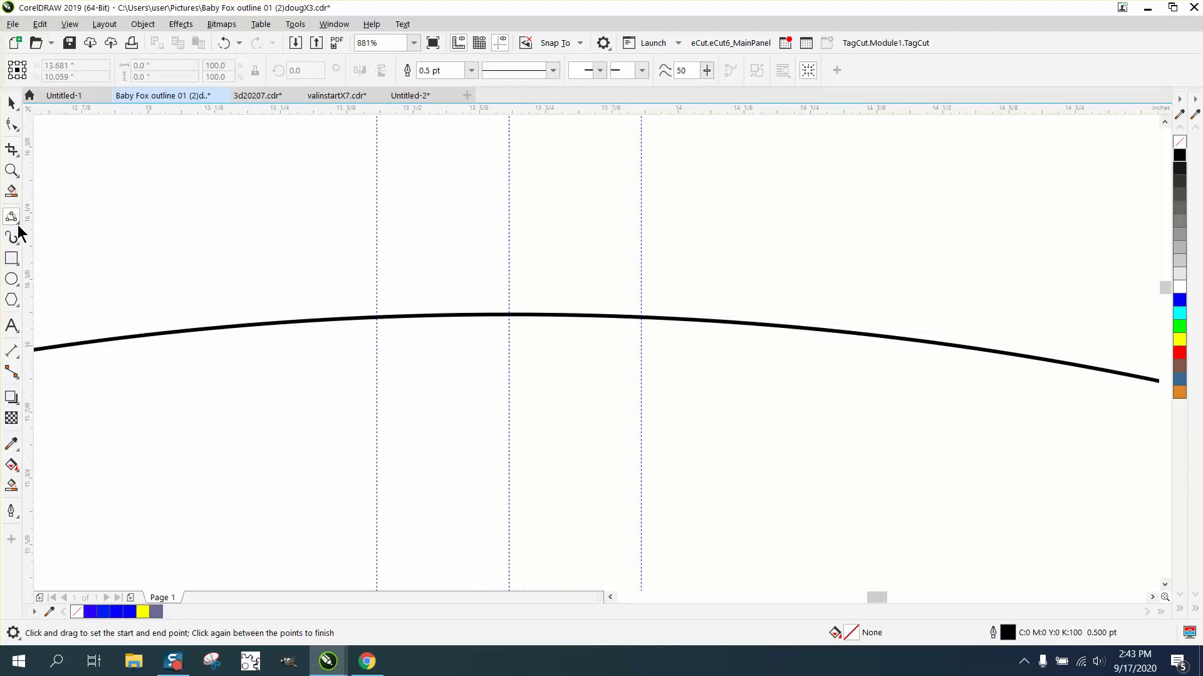
{"action": "left_click", "coordinate": [18, 223]}
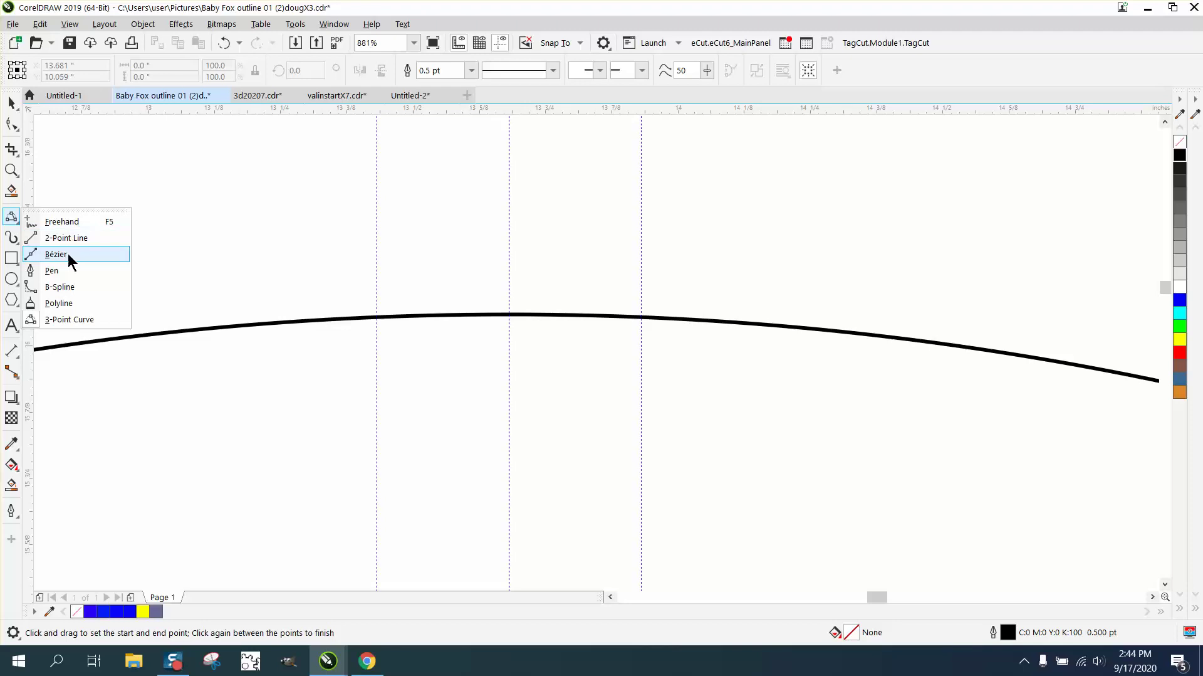
{"action": "left_click", "coordinate": [69, 319]}
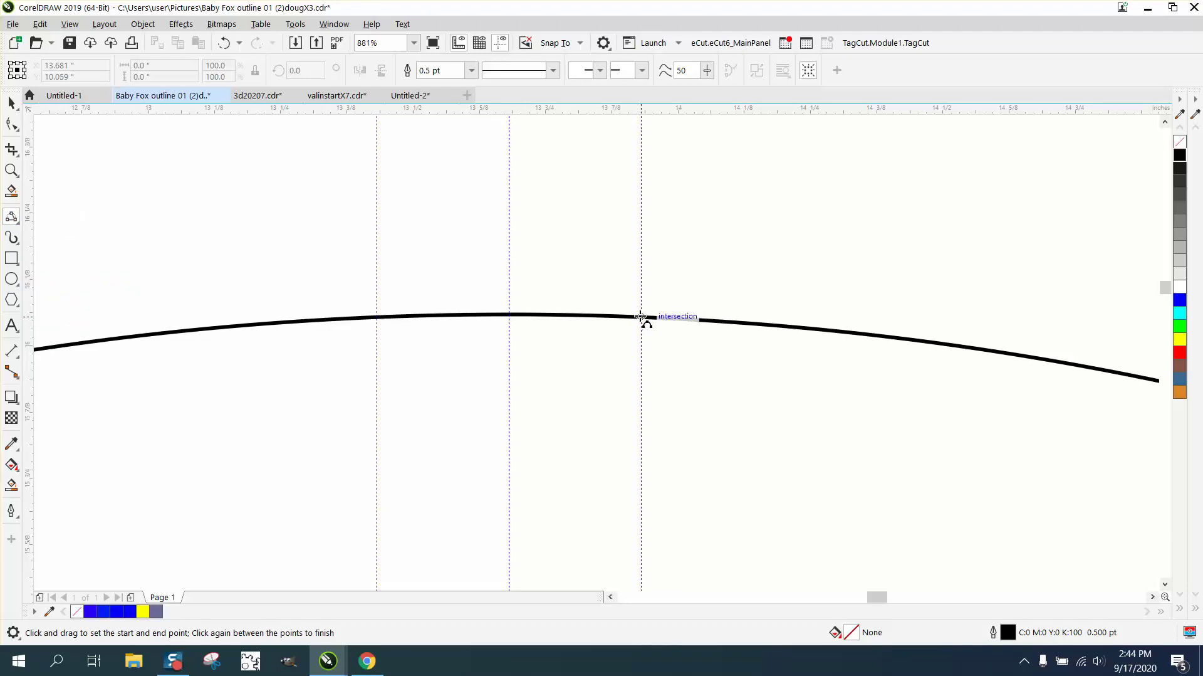
{"action": "left_click_drag", "start_coordinate": [641, 316], "coordinate": [377, 316]}
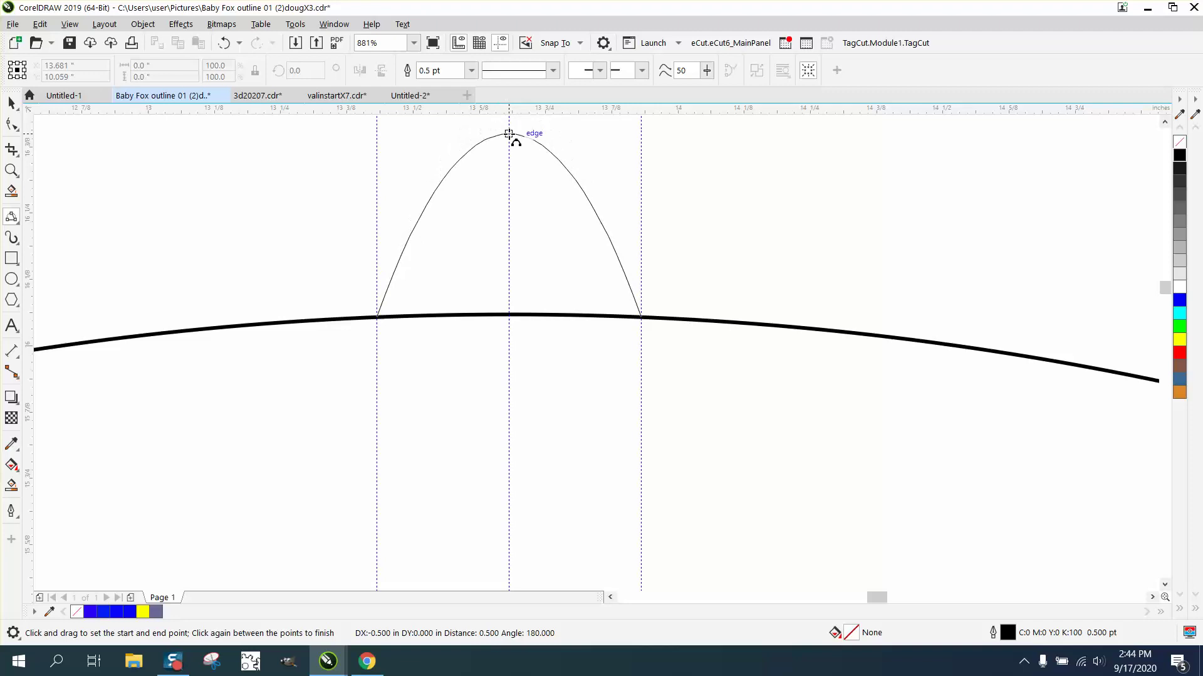
{"action": "left_click", "coordinate": [509, 136]}
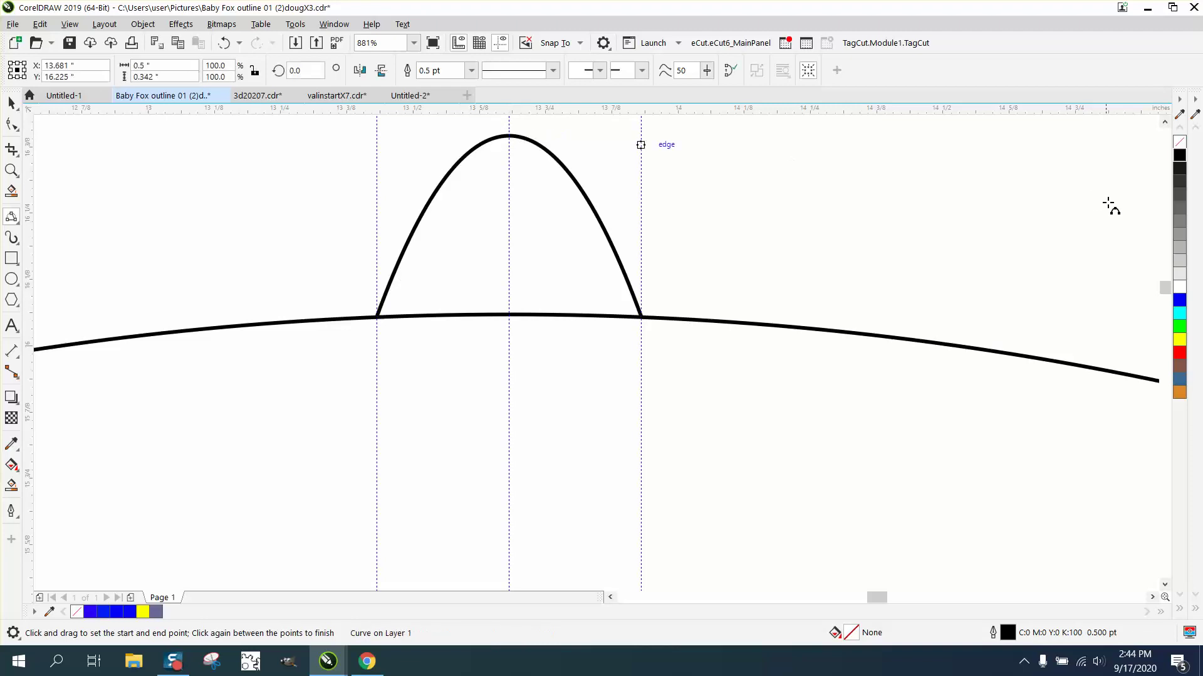
{"action": "scroll", "coordinate": [1110, 285], "scroll_direction": "up", "scroll_amount": 3}
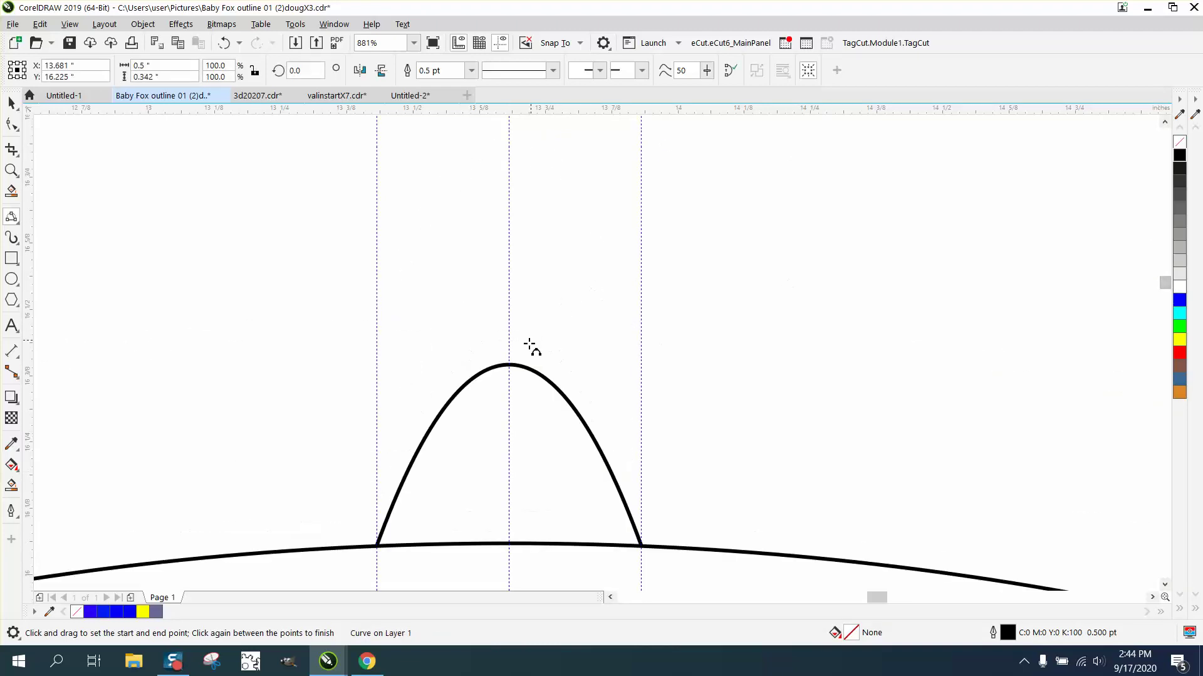
{"action": "left_click_drag", "start_coordinate": [509, 364], "coordinate": [449, 267]}
- Cancel the stray curve and delete the first arch
{"action": "key", "text": "Escape"}
{"action": "left_click", "coordinate": [12, 103]}
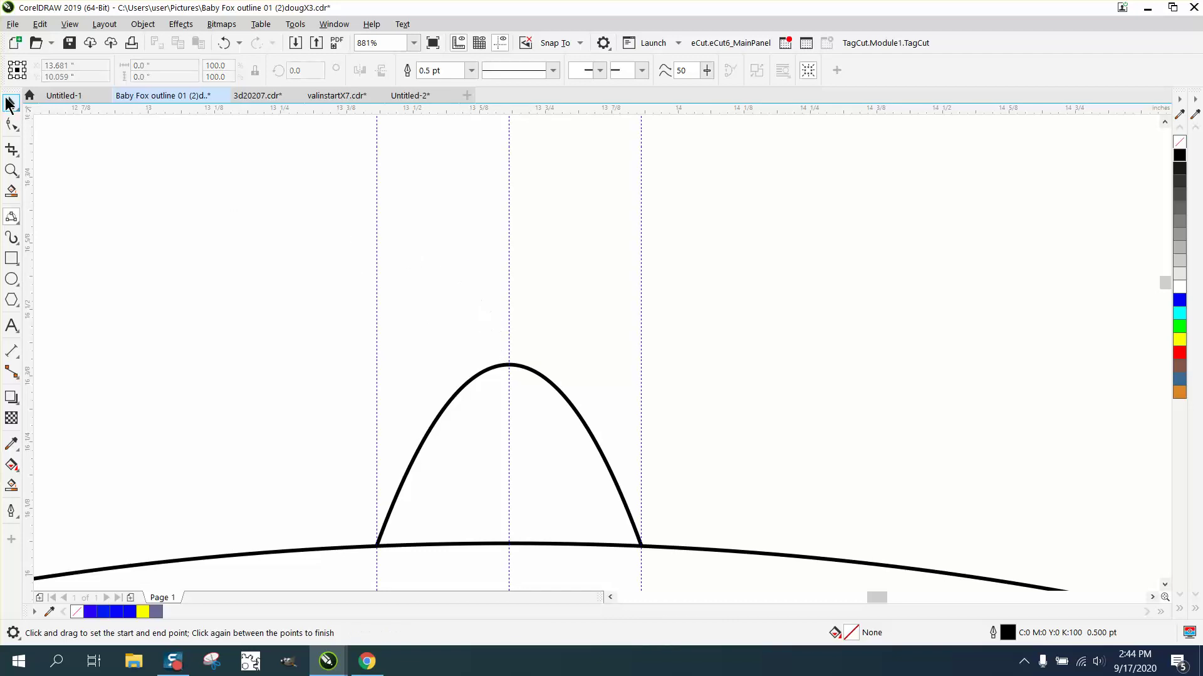
{"action": "left_click", "coordinate": [518, 368]}
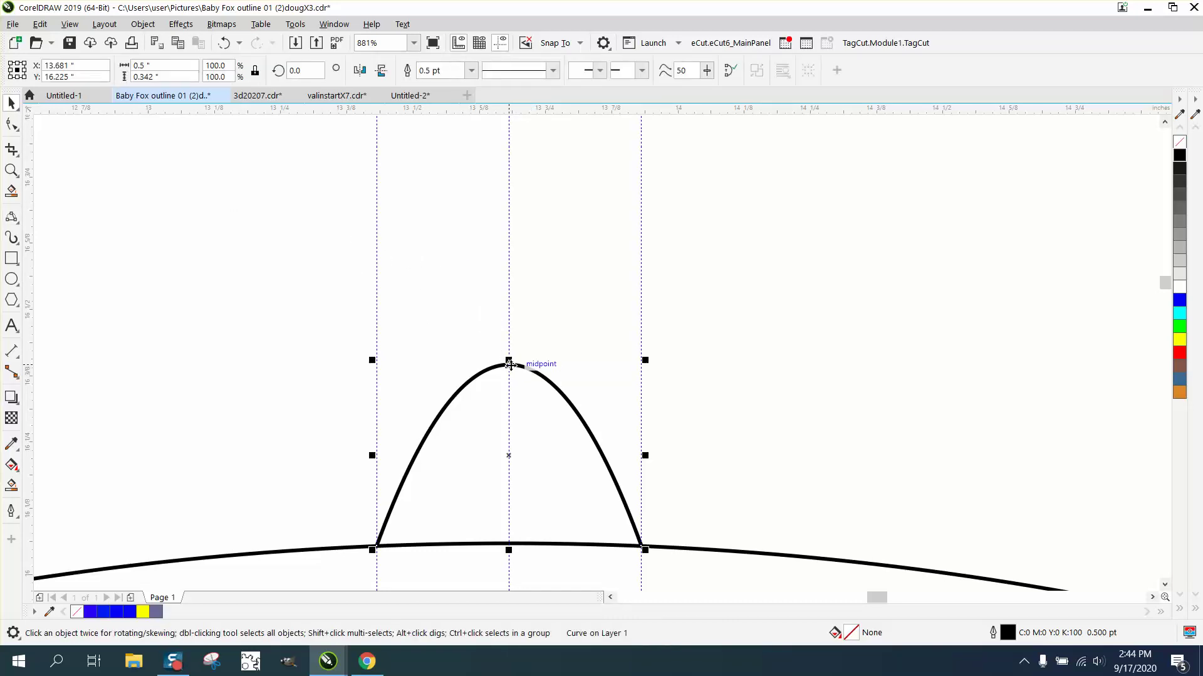
{"action": "left_click_drag", "start_coordinate": [510, 364], "coordinate": [511, 301]}
{"action": "key", "text": "Delete"}
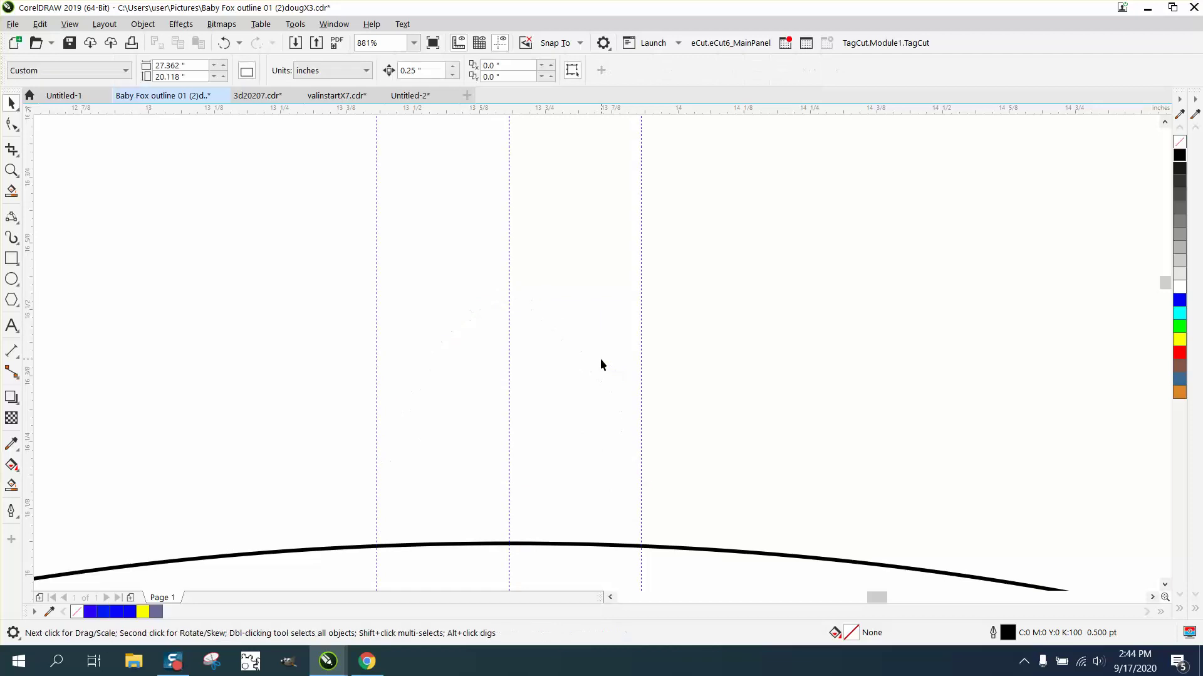
- Redraw a taller 0.5 × 0.634 inch arch between the outer guides, peaking on the centre guide
{"action": "left_click", "coordinate": [11, 217]}
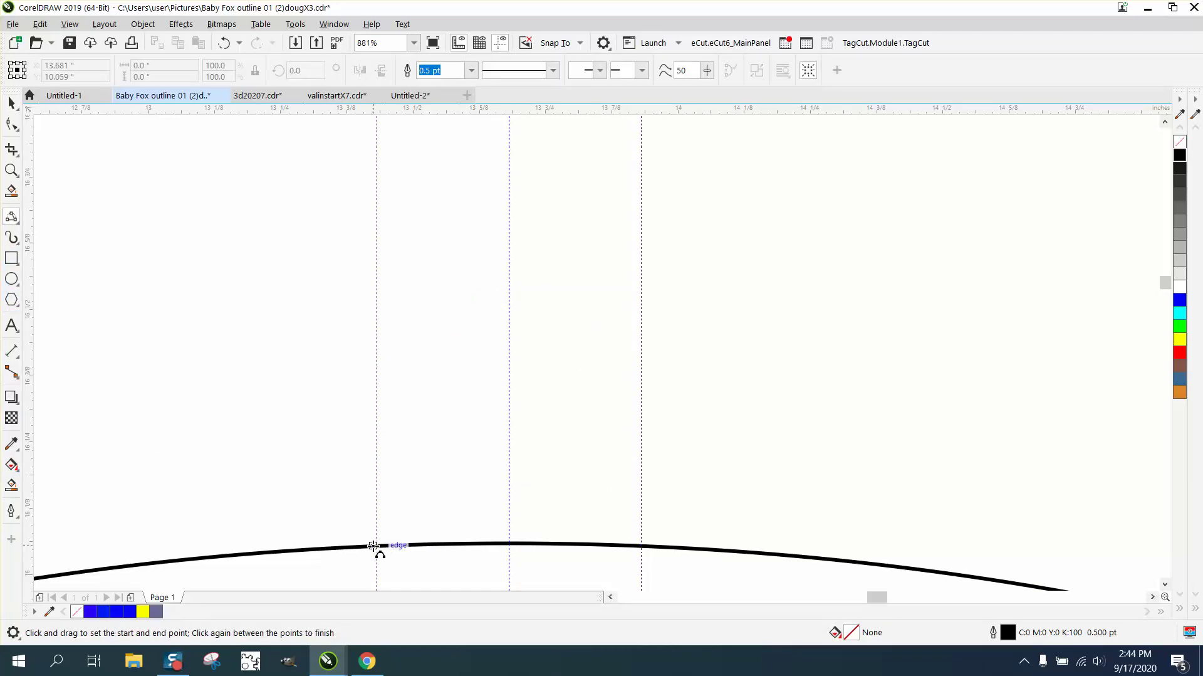
{"action": "left_click_drag", "start_coordinate": [377, 545], "coordinate": [641, 544]}
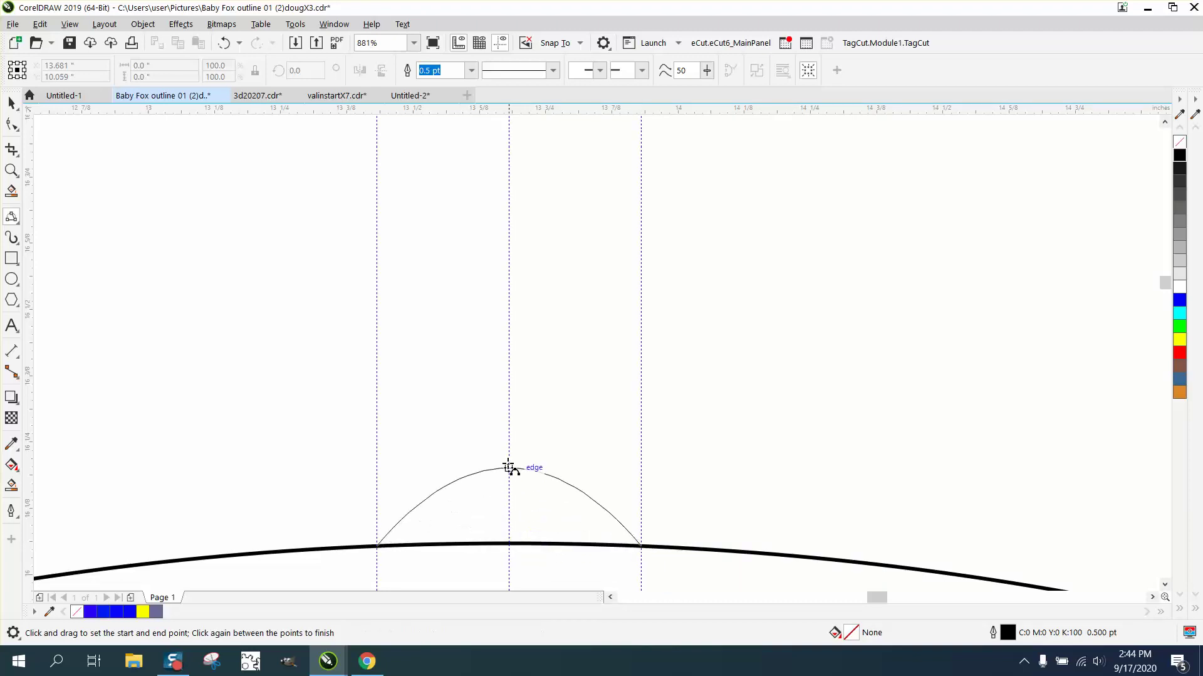
{"action": "left_click", "coordinate": [509, 212]}
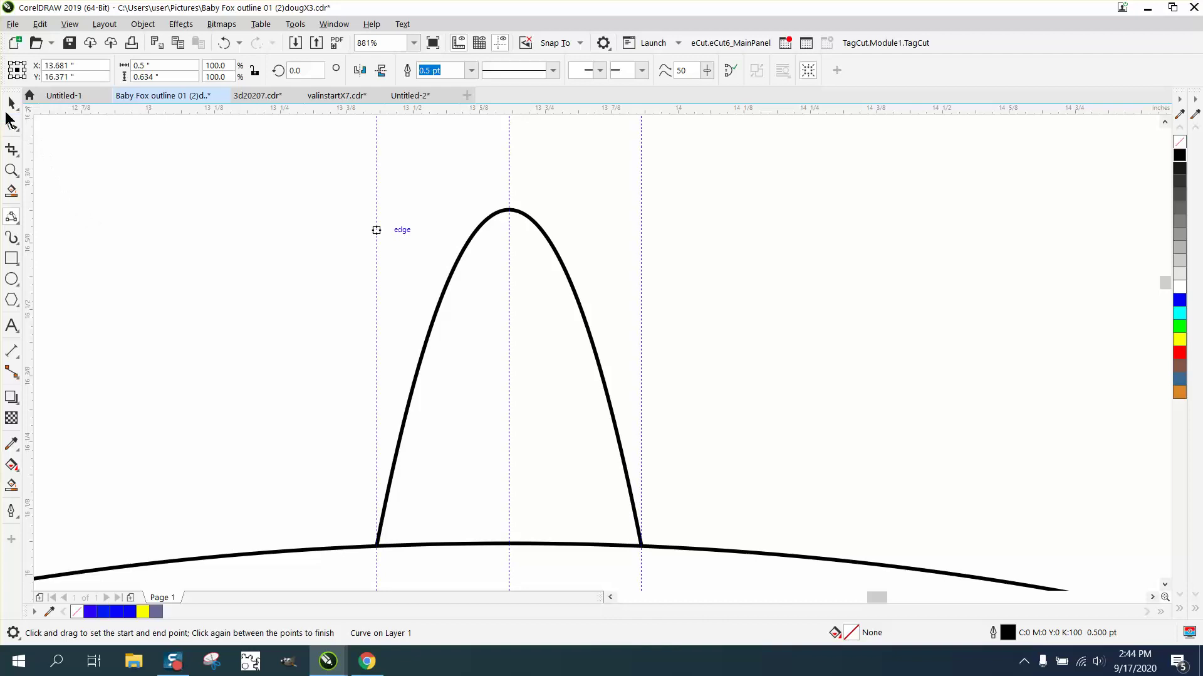
{"action": "left_click", "coordinate": [11, 102]}
{"action": "scroll", "coordinate": [578, 275], "scroll_direction": "down", "scroll_amount": 3}
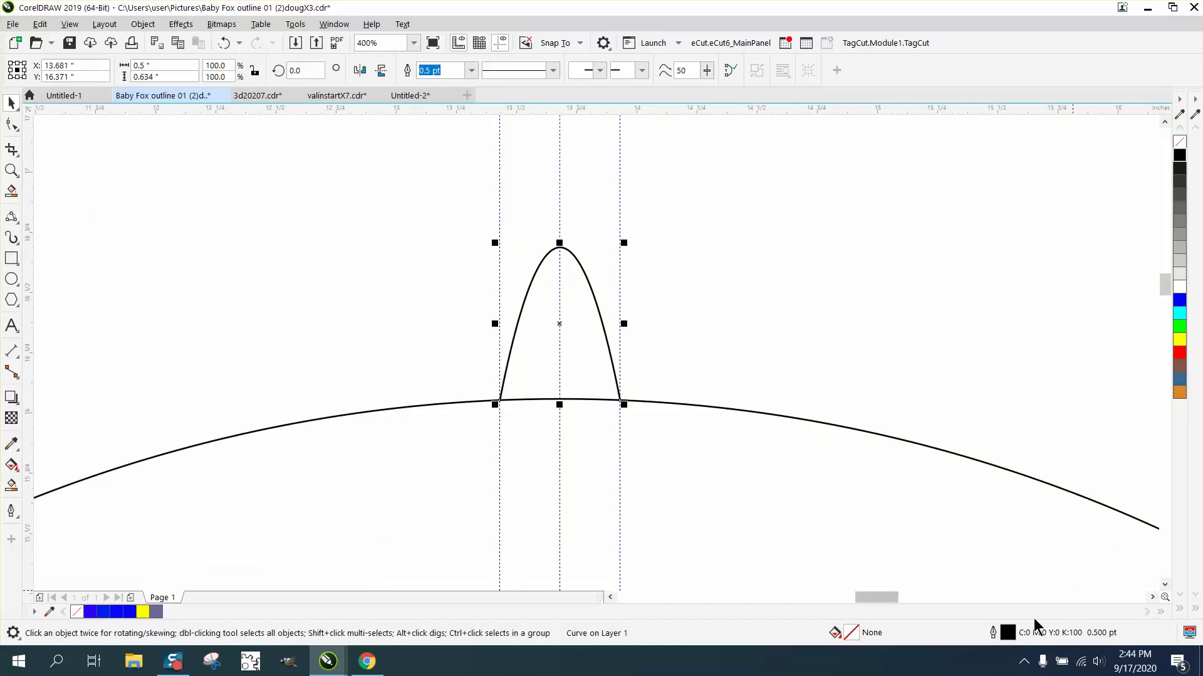
- Give the arch a 1.5 pt outline width
{"action": "double_click", "coordinate": [1008, 633]}
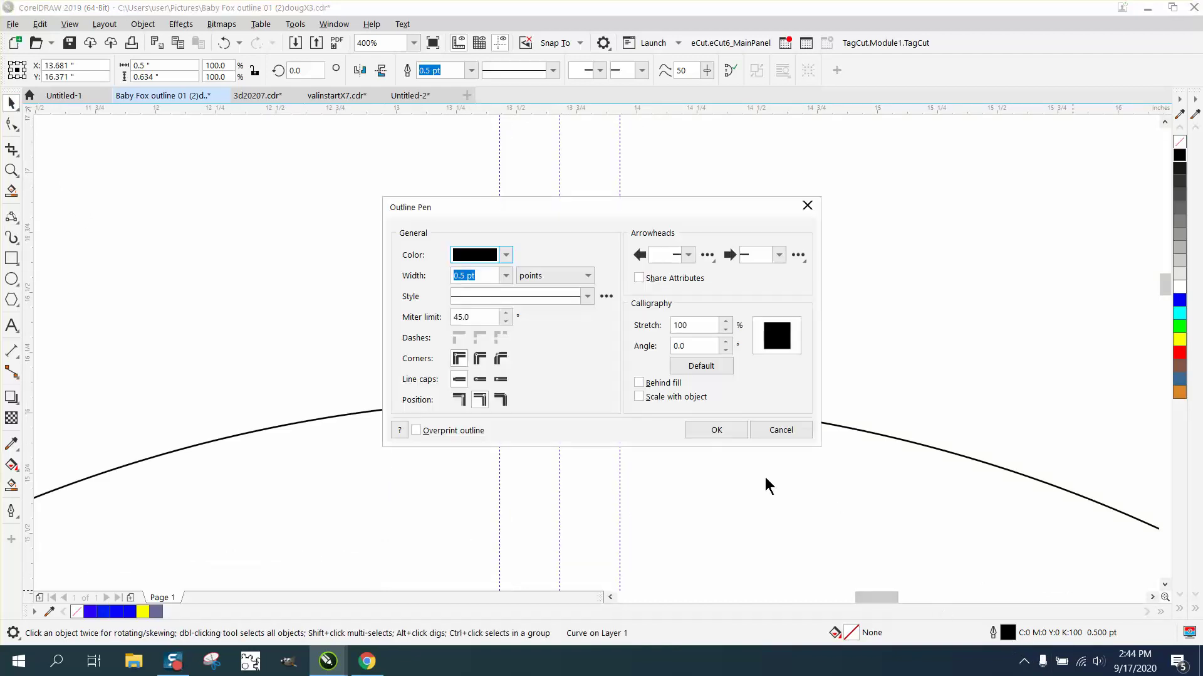
{"action": "left_click", "coordinate": [505, 276]}
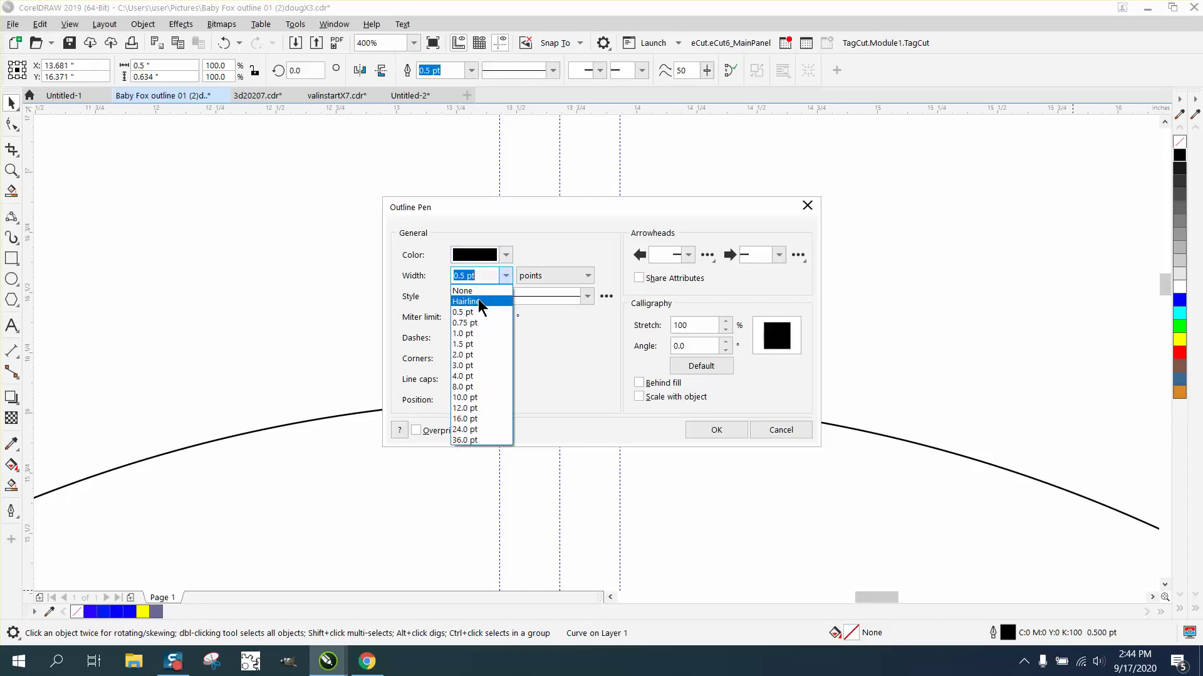
{"action": "left_click", "coordinate": [463, 344]}
{"action": "left_click", "coordinate": [717, 432]}
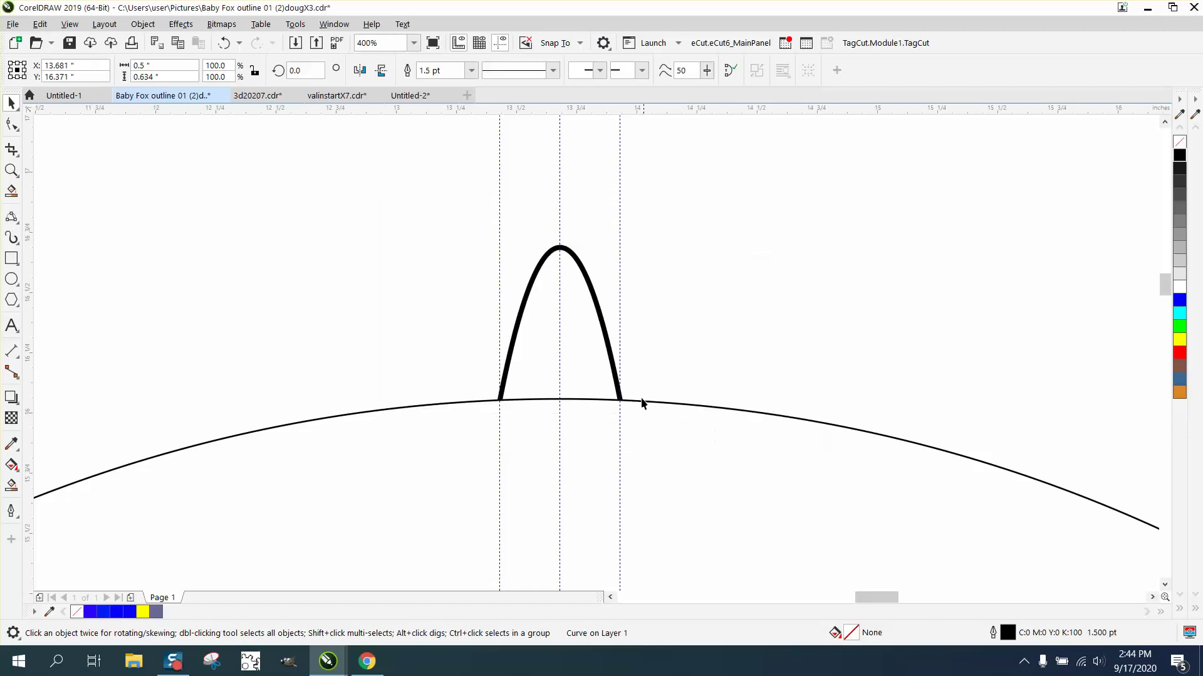
- Delete the two side guidelines
{"action": "left_click", "coordinate": [12, 103]}
{"action": "scroll", "coordinate": [492, 204], "scroll_direction": "down", "scroll_amount": 3}
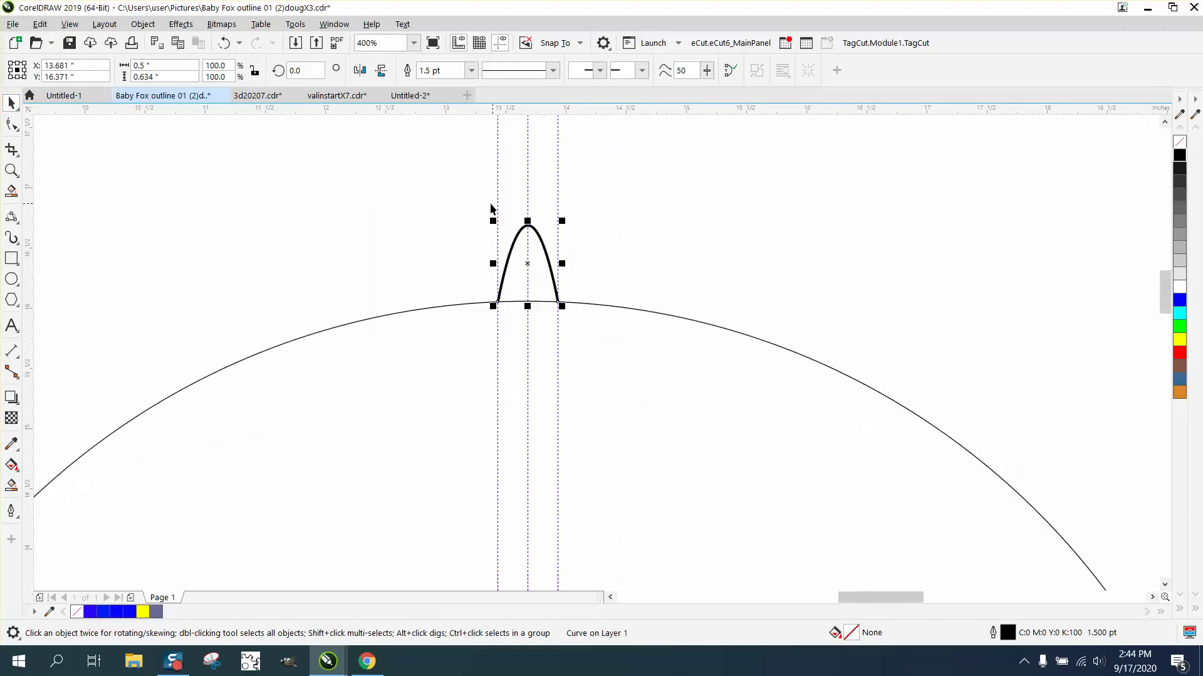
{"action": "left_click", "coordinate": [525, 354]}
{"action": "key", "text": "Delete"}
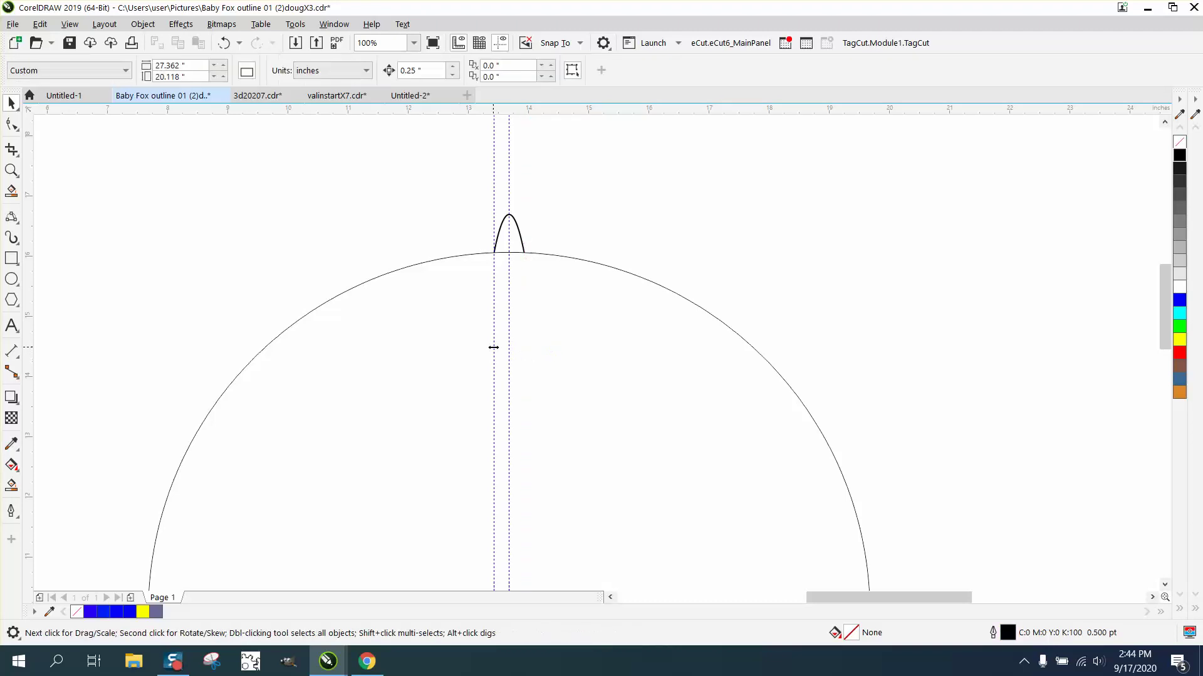
{"action": "left_click", "coordinate": [494, 347]}
{"action": "key", "text": "Delete"}
- Drag the arch's rotation centre down to the circle's centre
{"action": "left_click", "coordinate": [520, 245]}
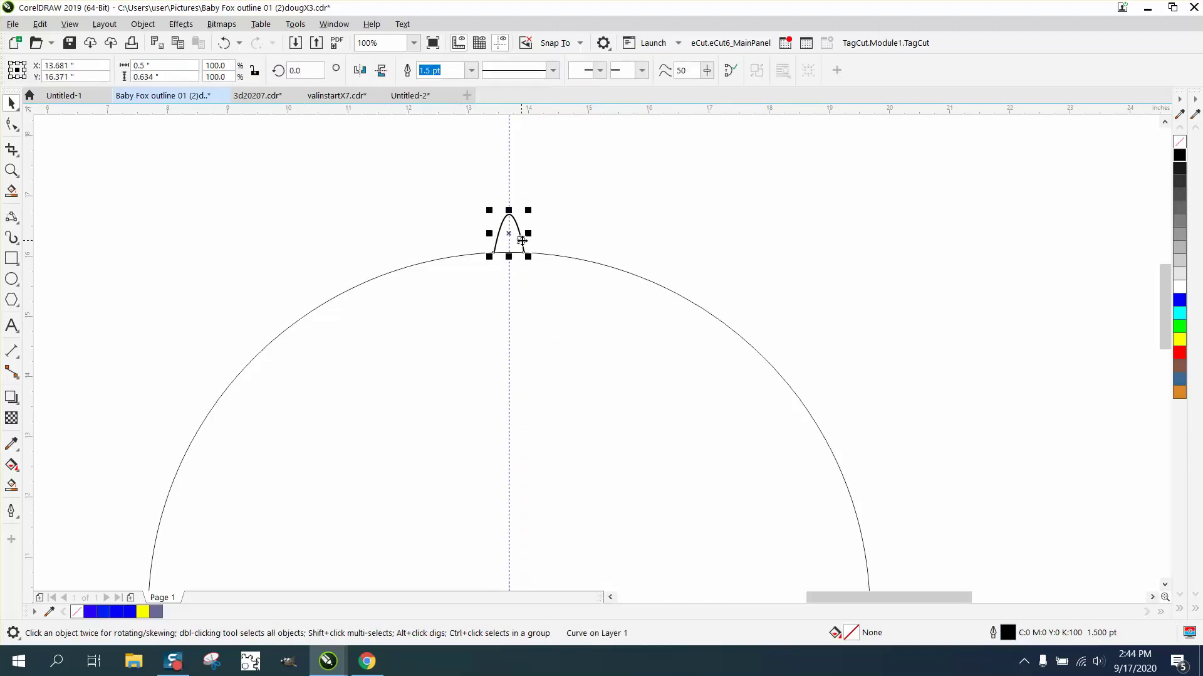
{"action": "left_click", "coordinate": [519, 243]}
{"action": "scroll", "coordinate": [509, 248], "scroll_direction": "down", "scroll_amount": 1}
{"action": "left_click_drag", "start_coordinate": [507, 266], "coordinate": [510, 456]}
{"action": "key", "text": "Escape"}
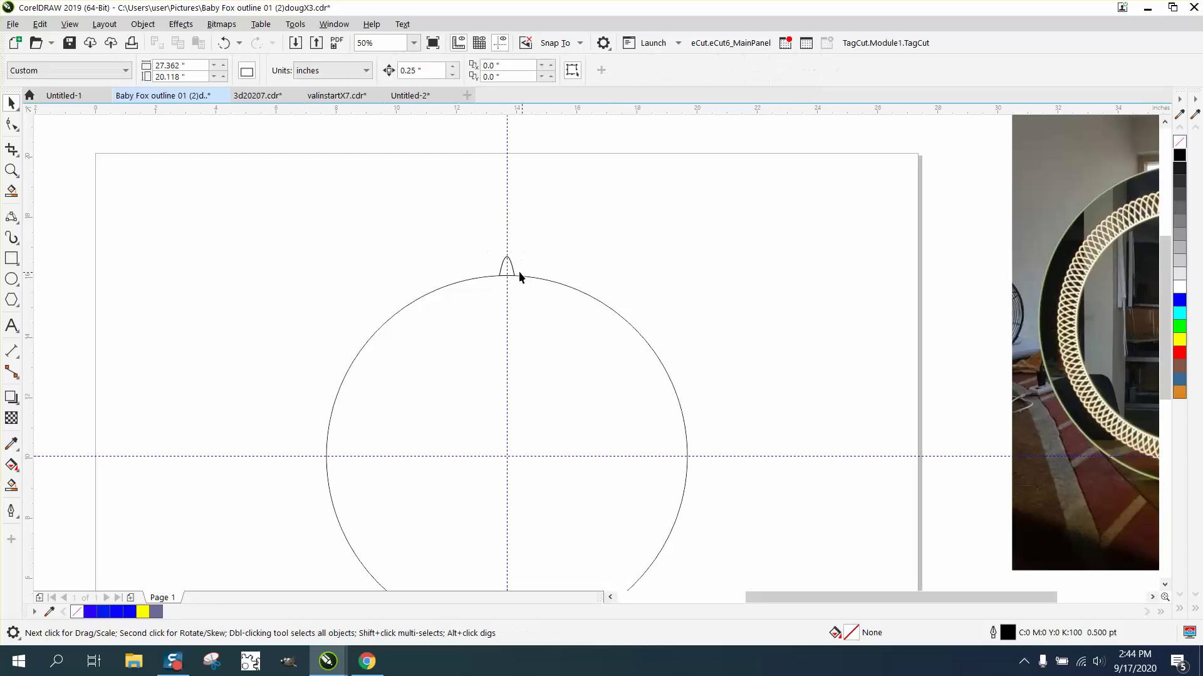
- Snap the arch's rotation centre exactly onto the guideline crossing at the circle's centre
{"action": "left_click", "coordinate": [509, 265]}
{"action": "key", "text": "F10"}
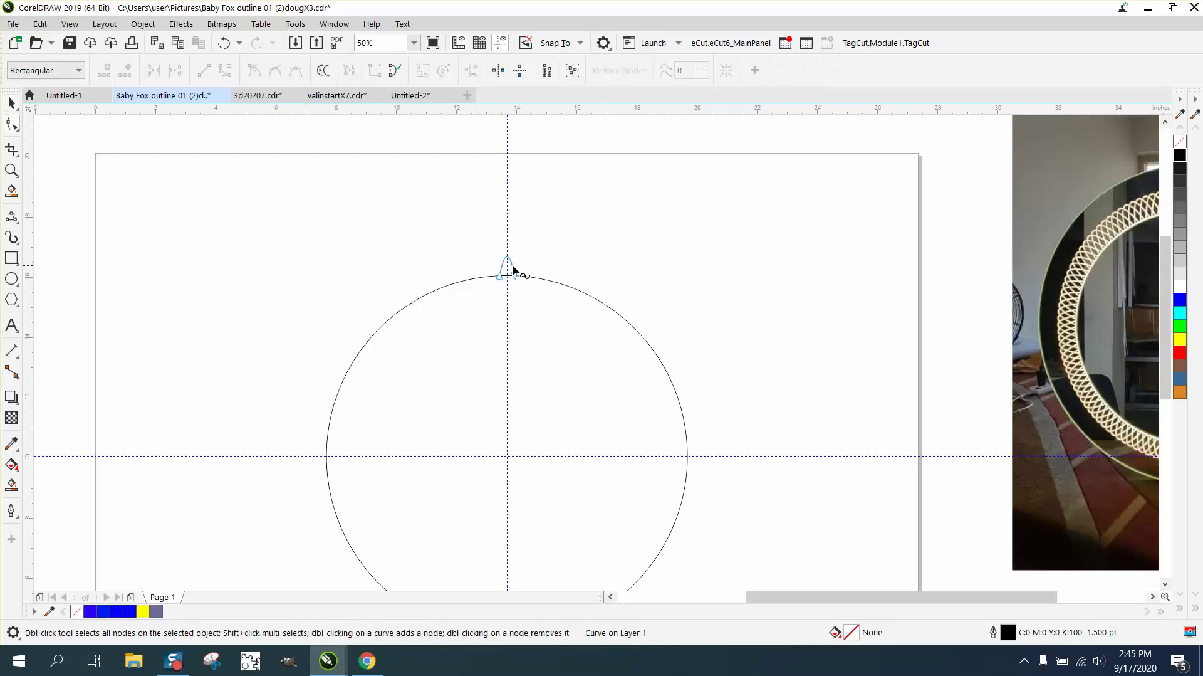
{"action": "left_click", "coordinate": [12, 104]}
{"action": "left_click", "coordinate": [507, 265]}
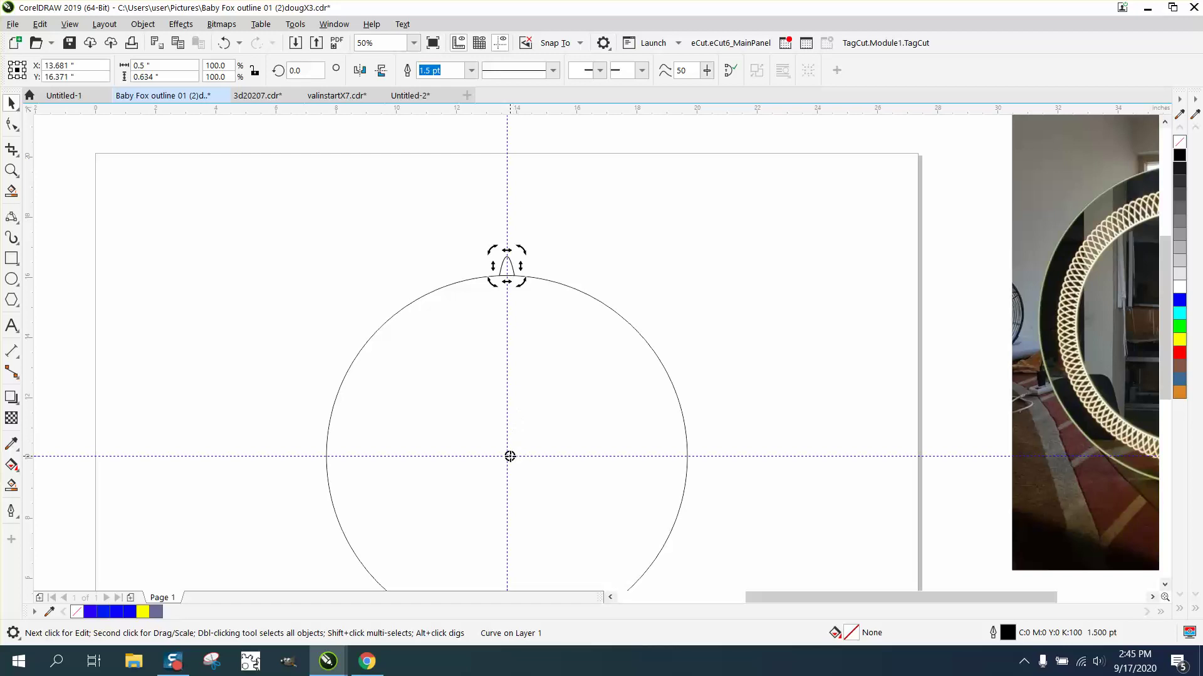
{"action": "mouse_move", "coordinate": [510, 456]}
{"action": "left_mouse_down"}
{"action": "mouse_move", "coordinate": [529, 419]}
{"action": "mouse_move", "coordinate": [507, 453]}
{"action": "left_mouse_up"}
{"action": "key", "text": "Escape"}
{"action": "left_click", "coordinate": [510, 261]}
{"action": "key", "text": "F10"}
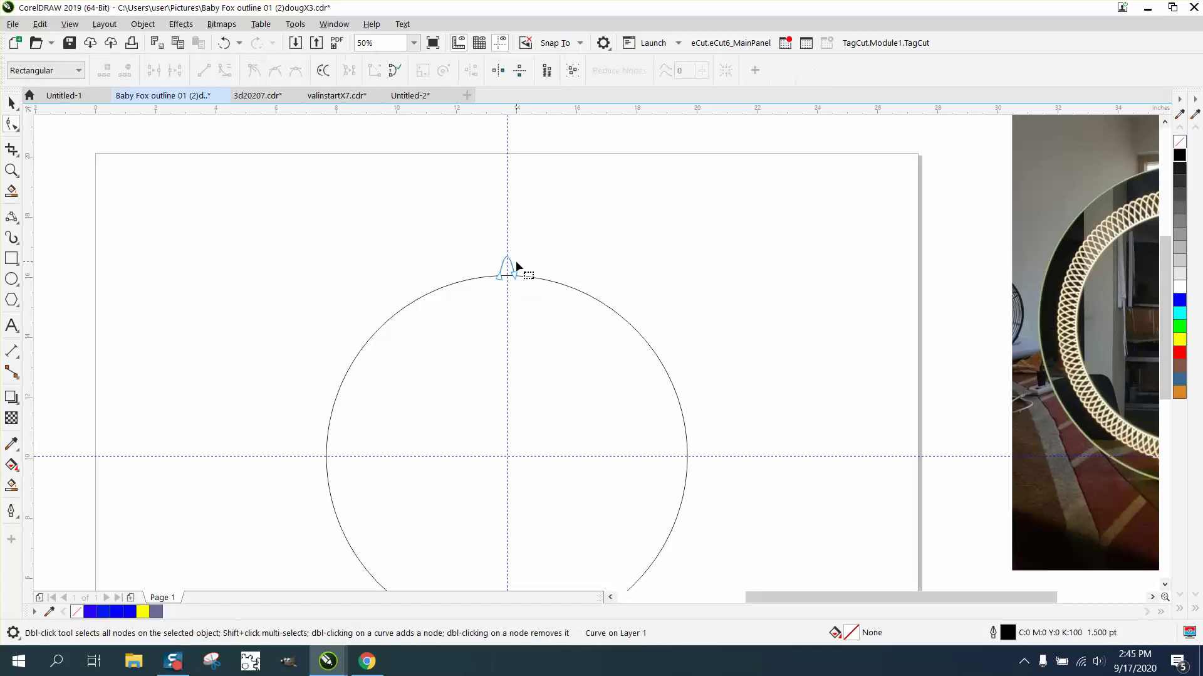
{"action": "left_click", "coordinate": [11, 103]}
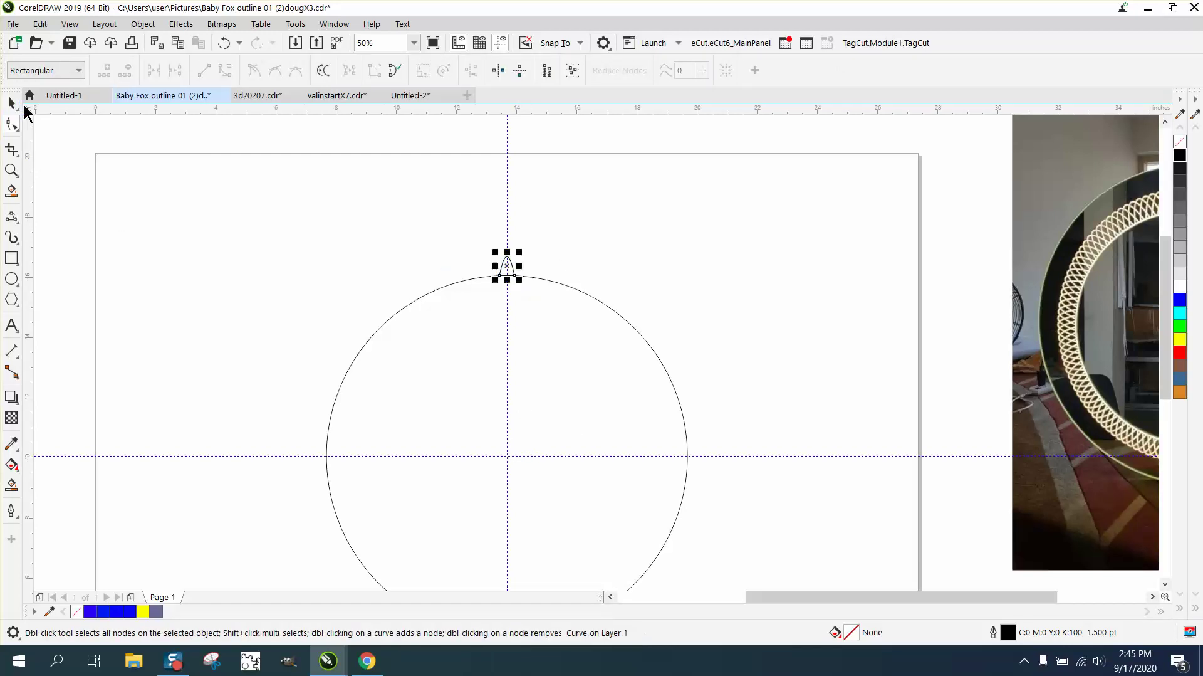
{"action": "left_click", "coordinate": [508, 265]}
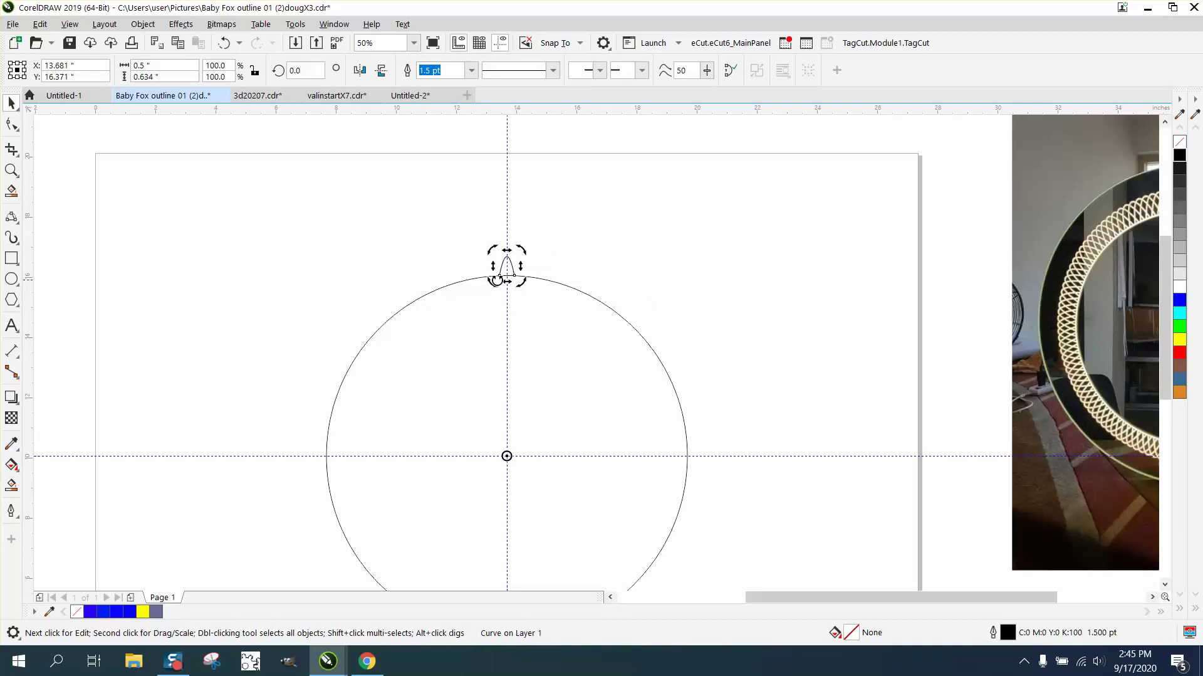
{"action": "left_click", "coordinate": [11, 170]}
{"action": "left_click_drag", "start_coordinate": [416, 217], "coordinate": [698, 374]}
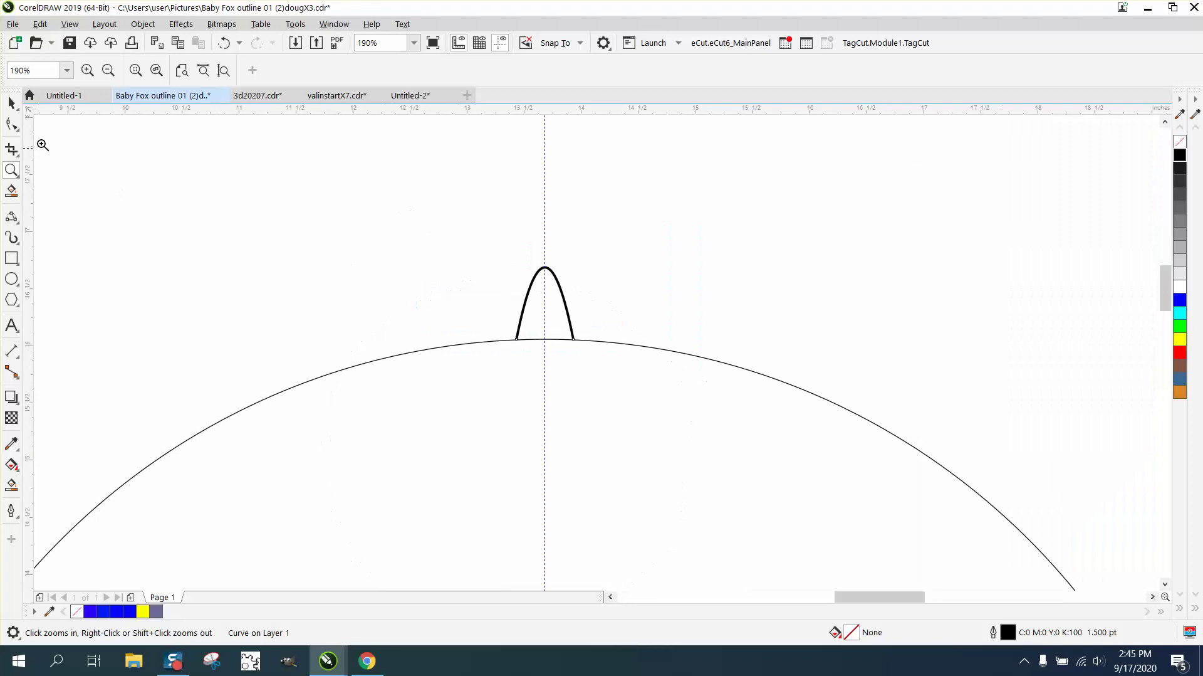
{"action": "left_click", "coordinate": [11, 103]}
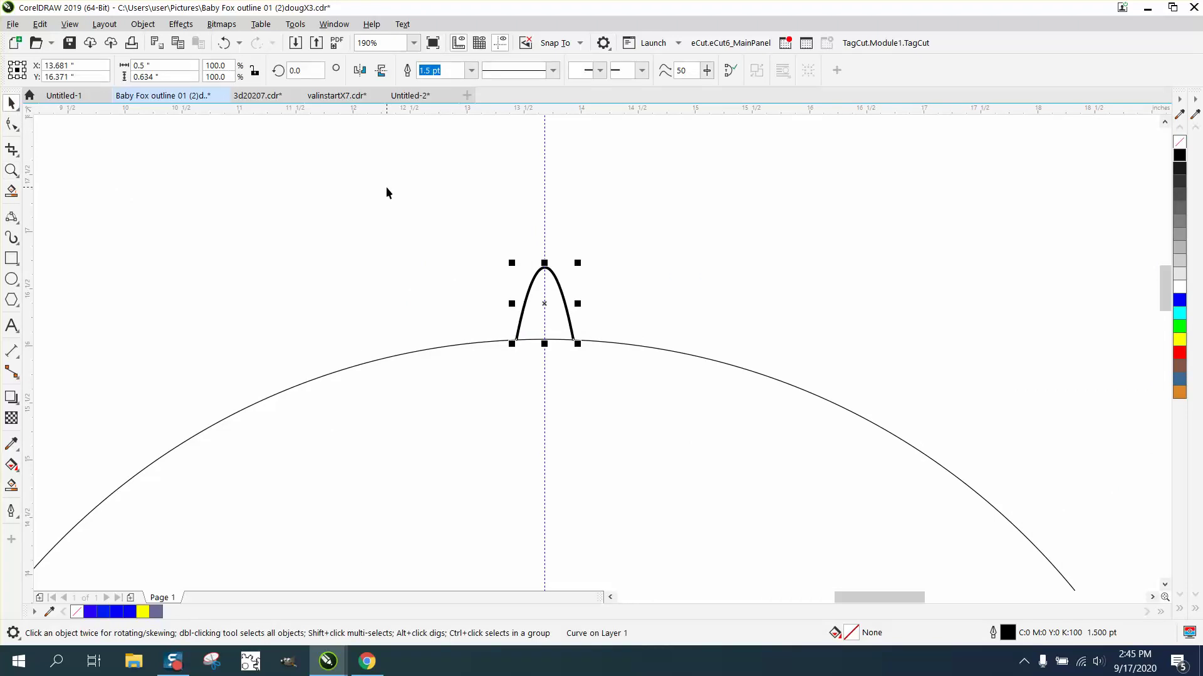
{"action": "left_click", "coordinate": [546, 303]}
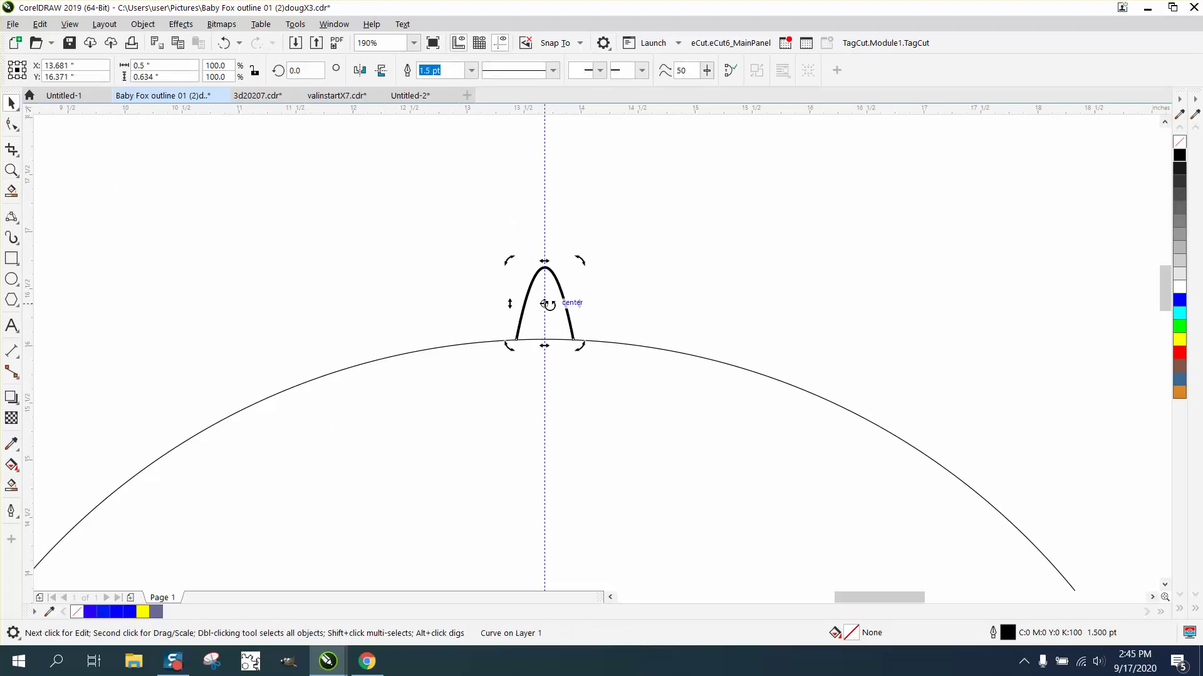
{"action": "left_click", "coordinate": [510, 168]}
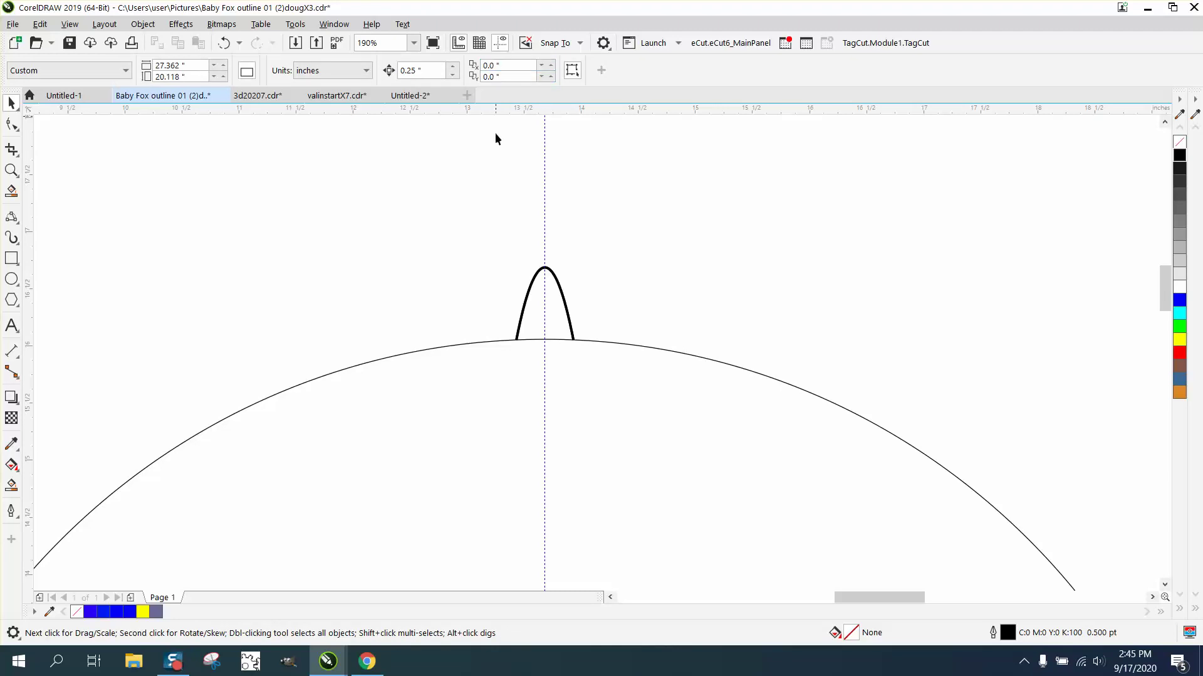
{"action": "left_click", "coordinate": [560, 287]}
{"action": "left_click", "coordinate": [561, 286]}
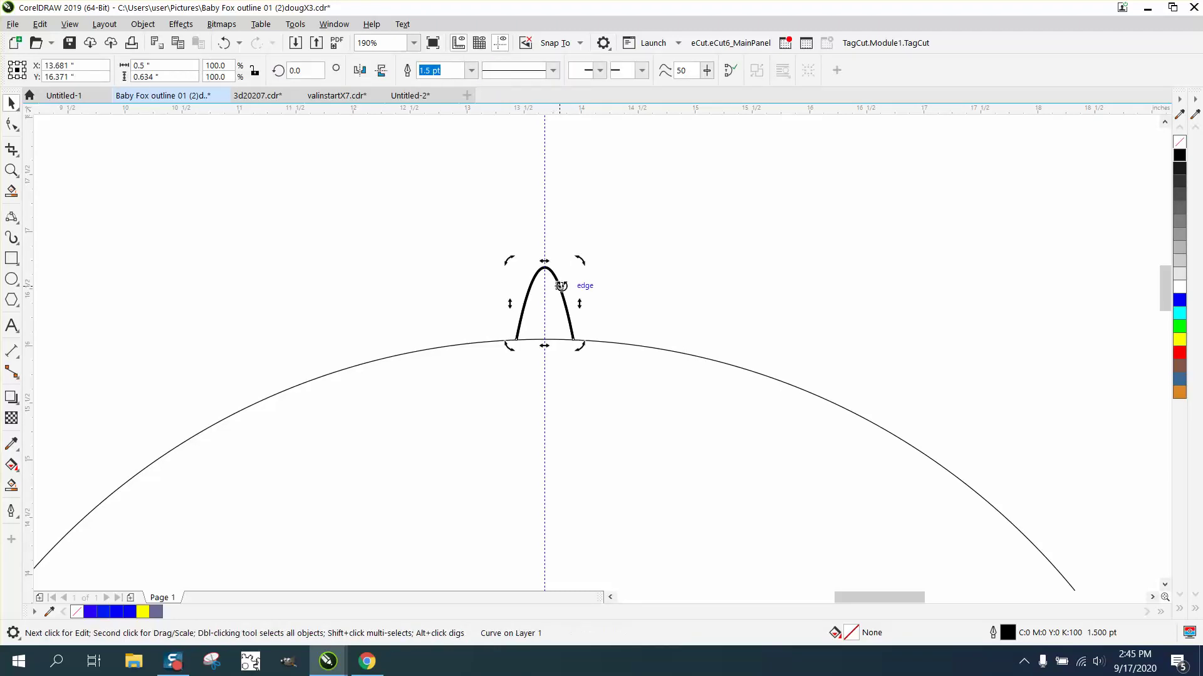
{"action": "left_click_drag", "start_coordinate": [581, 260], "coordinate": [560, 260]}
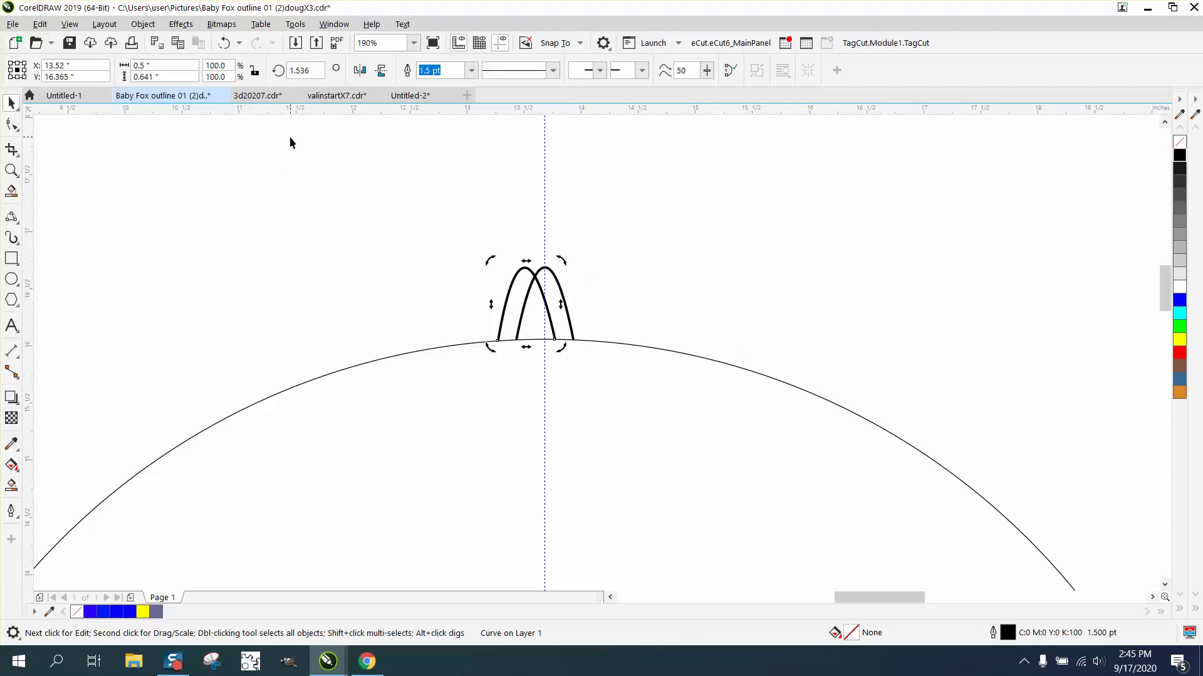
{"action": "left_click_drag", "start_coordinate": [316, 71], "coordinate": [266, 72]}
{"action": "type", "text": "1.5"}
{"action": "key", "text": "Return"}
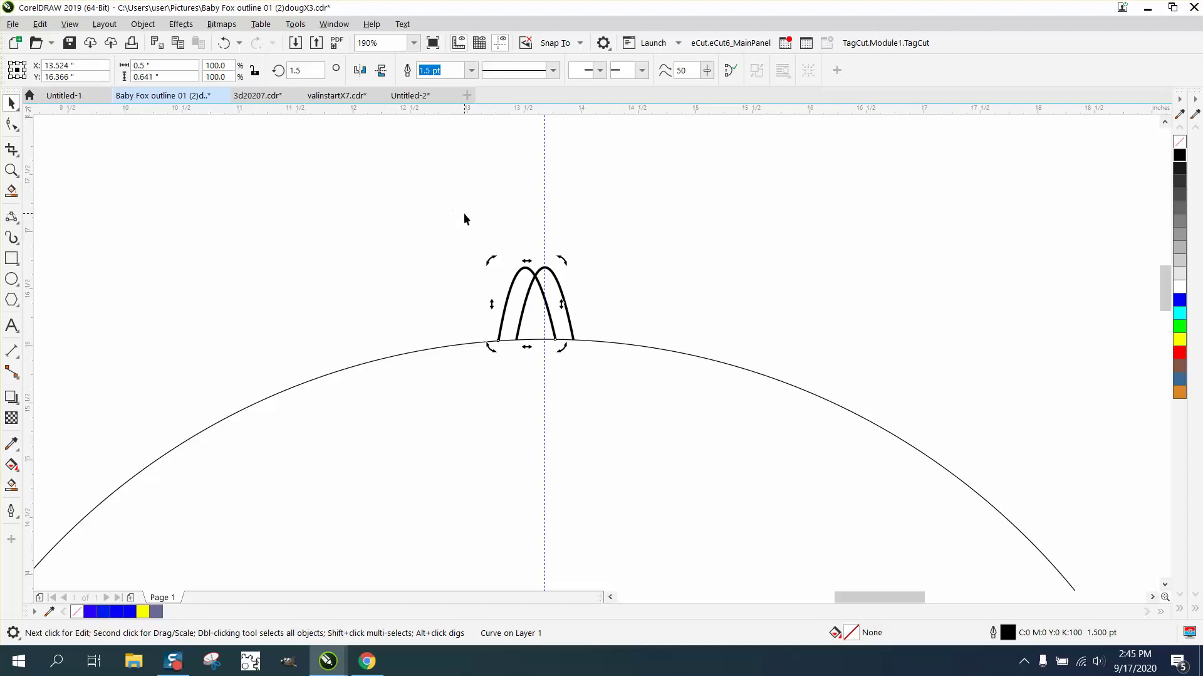
{"action": "key", "text": "Delete"}
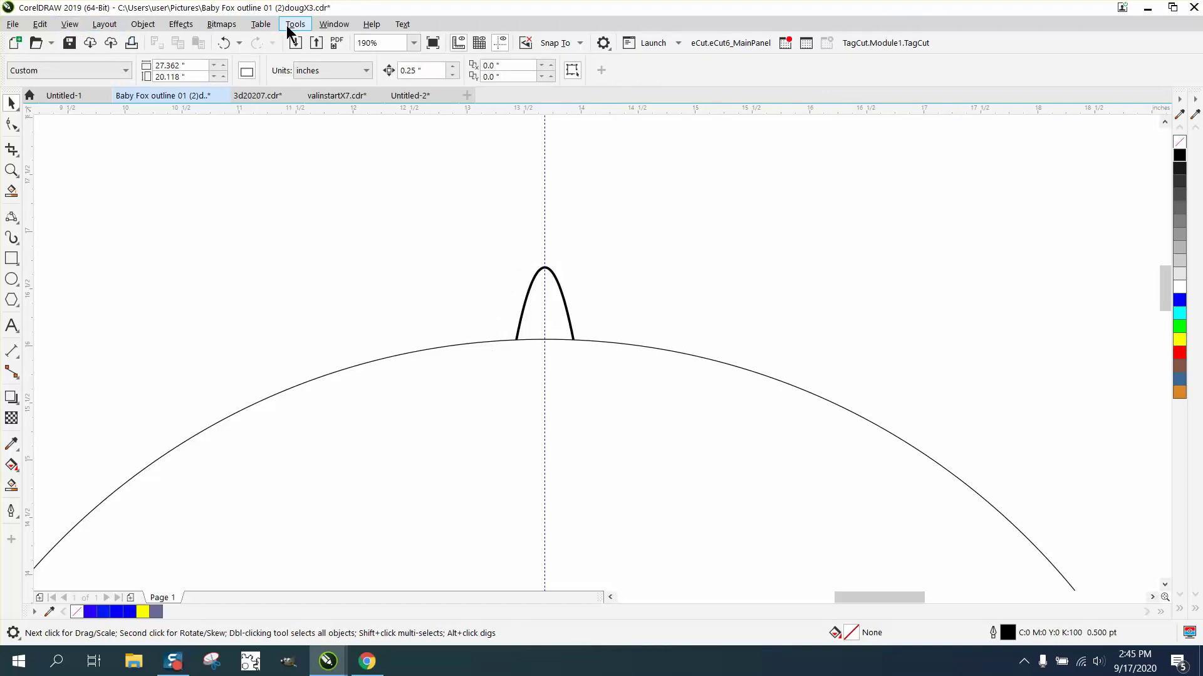
- Open the Transform docker's Rotate settings
{"action": "left_click", "coordinate": [334, 25]}
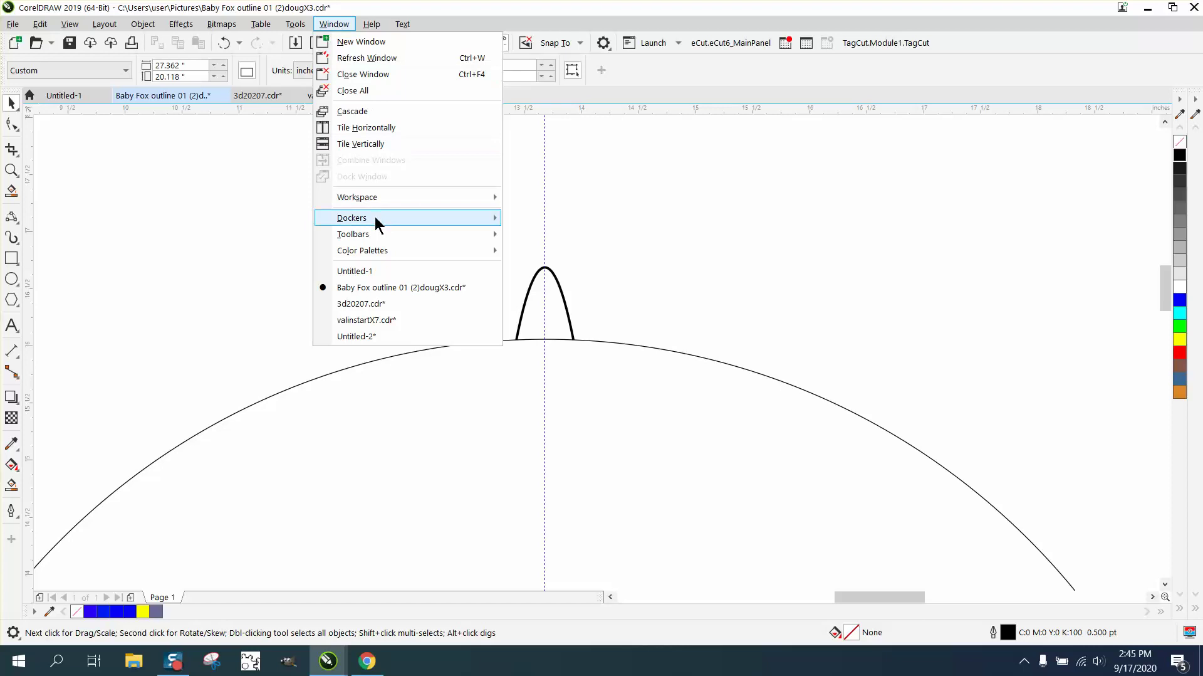
{"action": "mouse_move", "coordinate": [374, 216]}
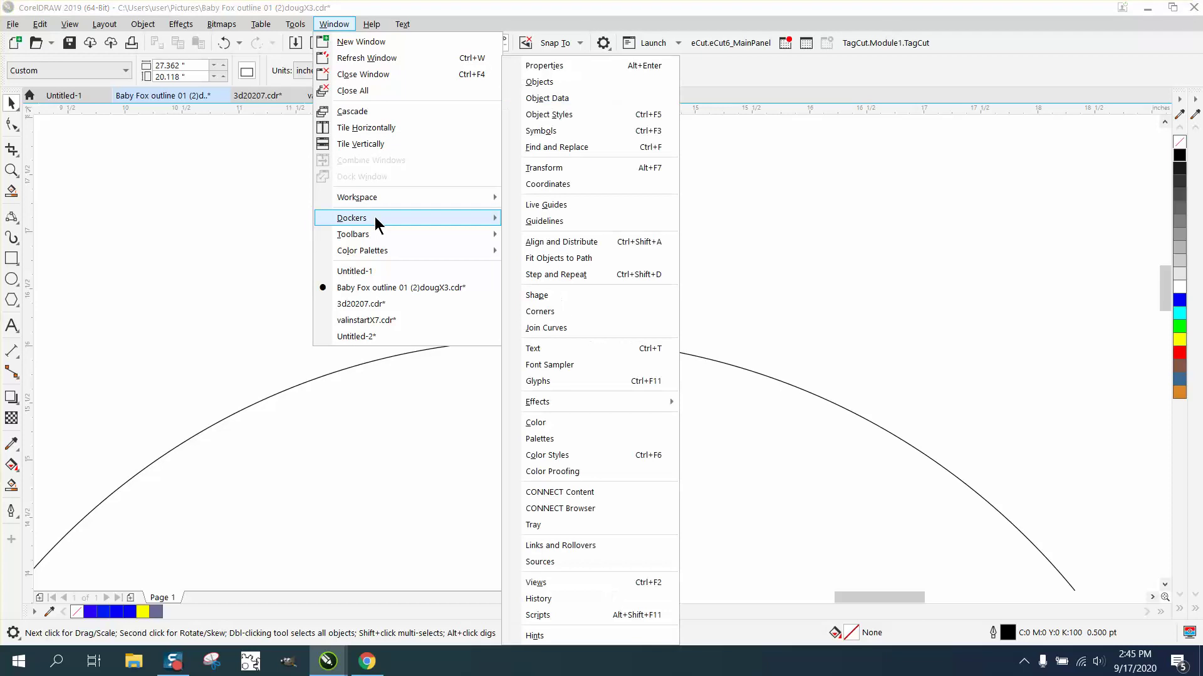
{"action": "left_click", "coordinate": [558, 167]}
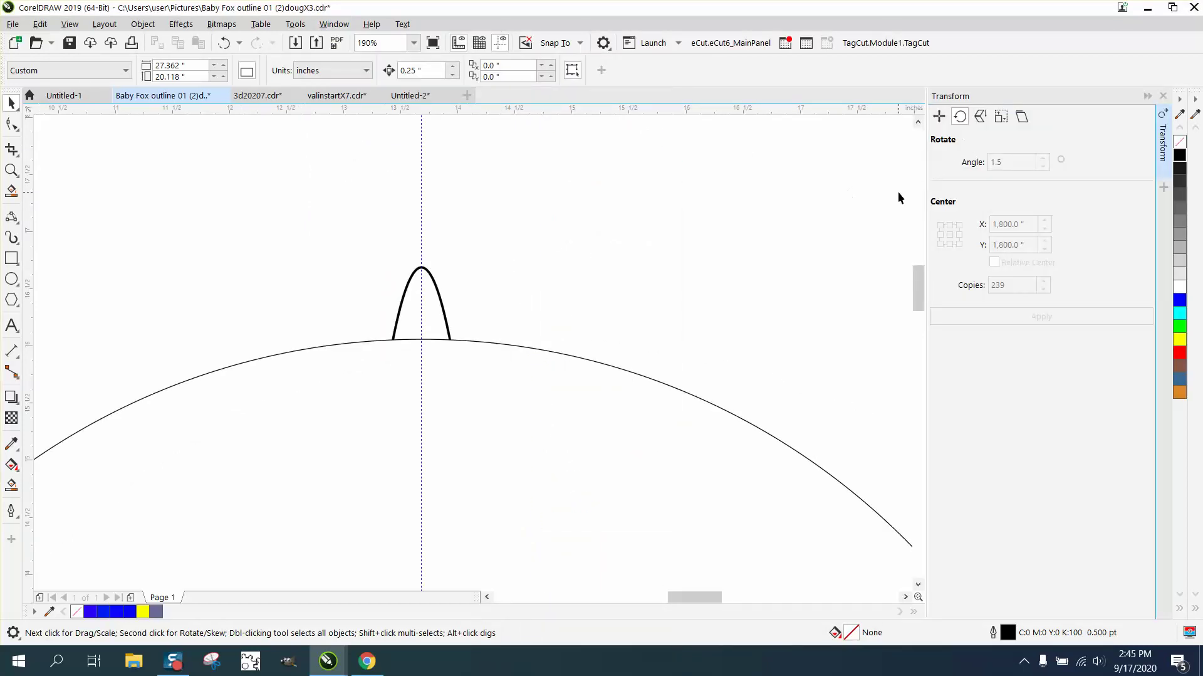
- Select the arch with its rotation pivot at the circle's centre, ready for 1.5° × 239 copies
{"action": "left_click", "coordinate": [443, 311]}
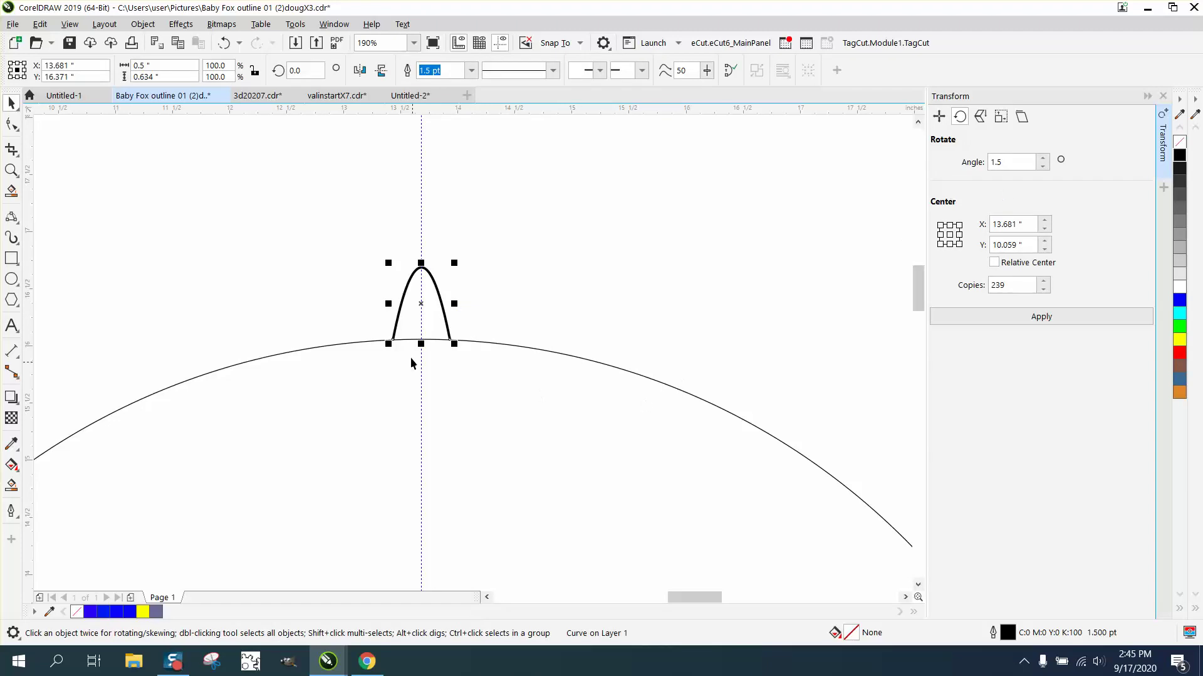
{"action": "scroll", "coordinate": [411, 356], "scroll_direction": "down", "scroll_amount": 3}
{"action": "scroll", "coordinate": [426, 483], "scroll_direction": "down", "scroll_amount": 3}
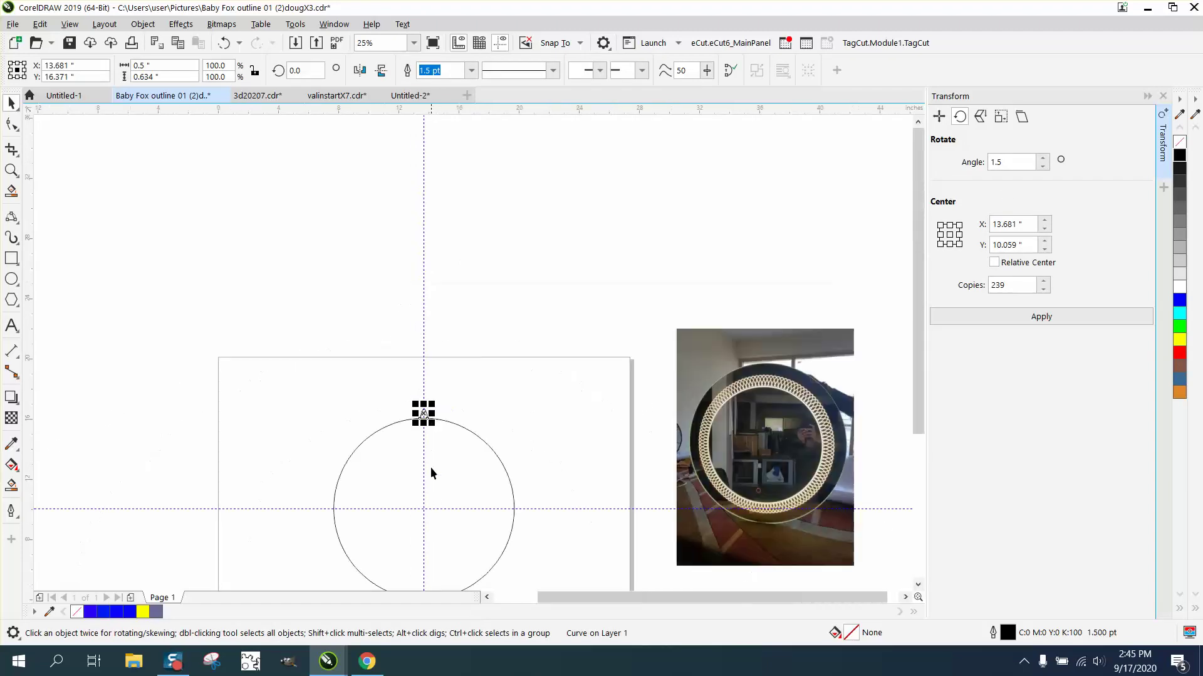
{"action": "left_click", "coordinate": [422, 415]}
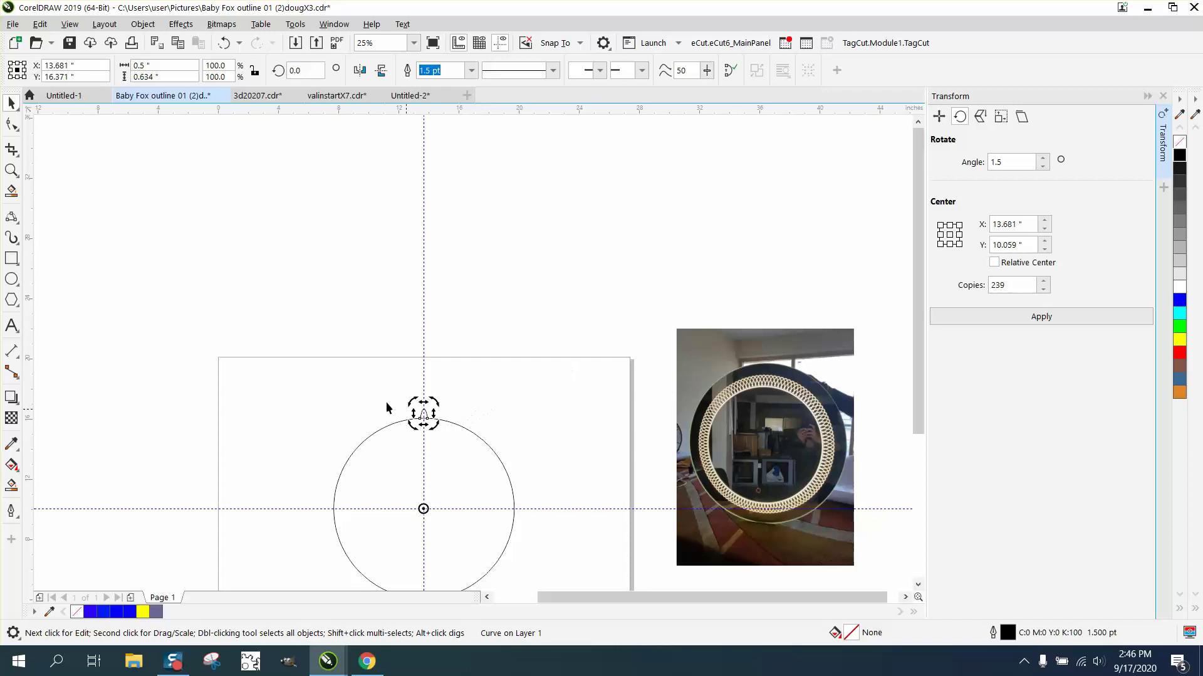
{"action": "left_click", "coordinate": [11, 170]}
{"action": "left_click_drag", "start_coordinate": [331, 399], "coordinate": [558, 579]}
{"action": "left_click", "coordinate": [11, 102]}
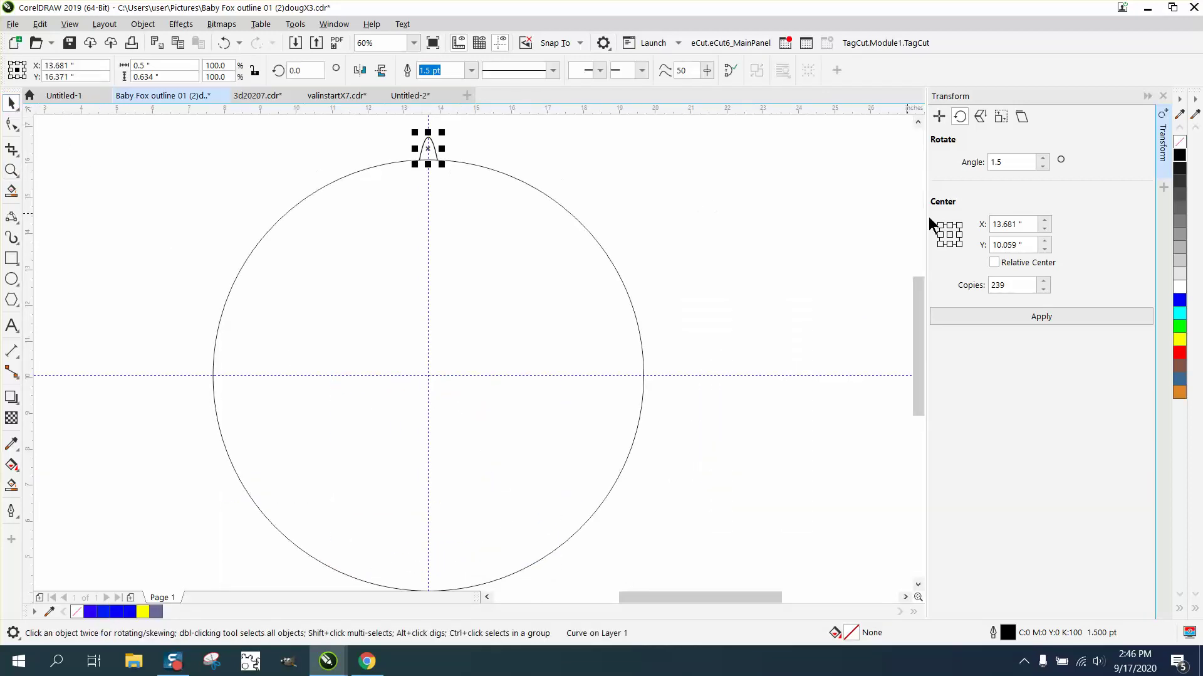
{"action": "left_click", "coordinate": [1046, 316]}
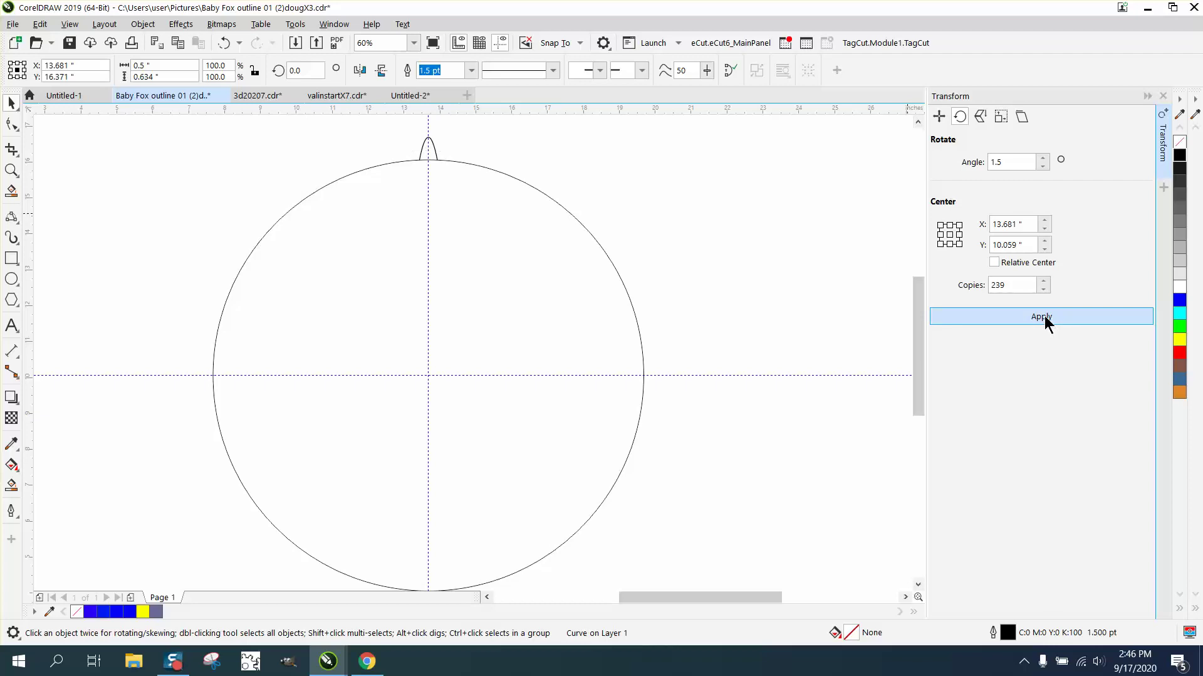
{"action": "left_click", "coordinate": [698, 236]}
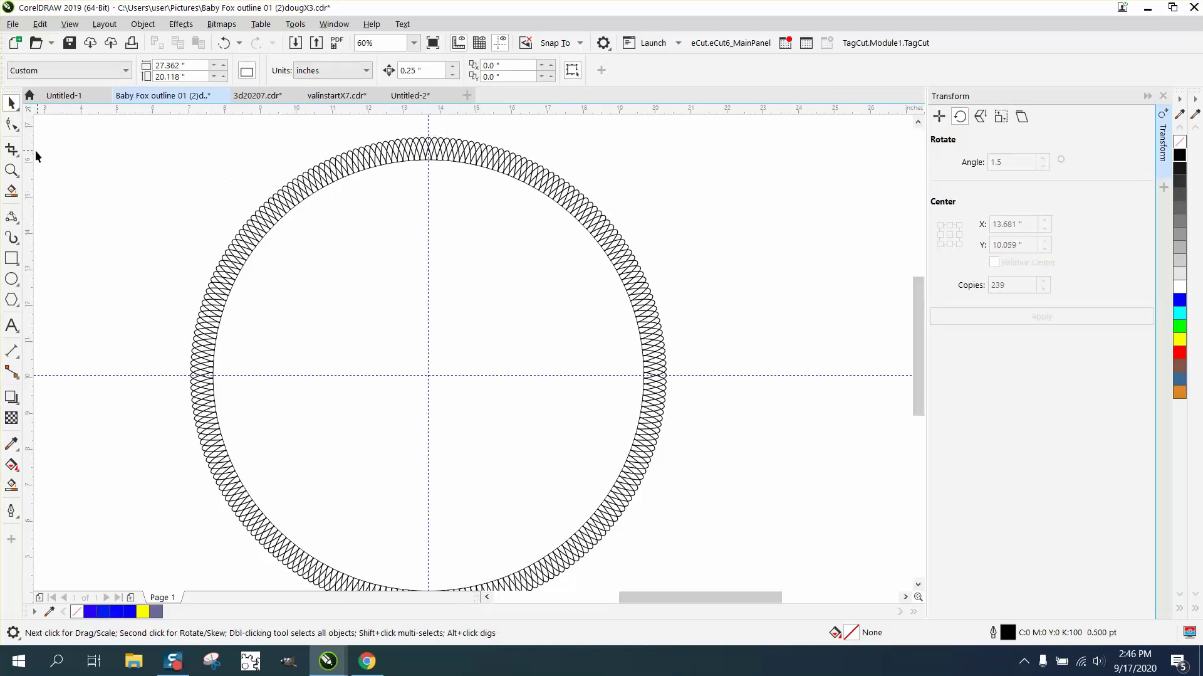
{"action": "left_click", "coordinate": [11, 170]}
{"action": "left_click_drag", "start_coordinate": [333, 152], "coordinate": [455, 200]}
{"action": "right_click", "coordinate": [455, 199]}
{"action": "left_click", "coordinate": [11, 102]}
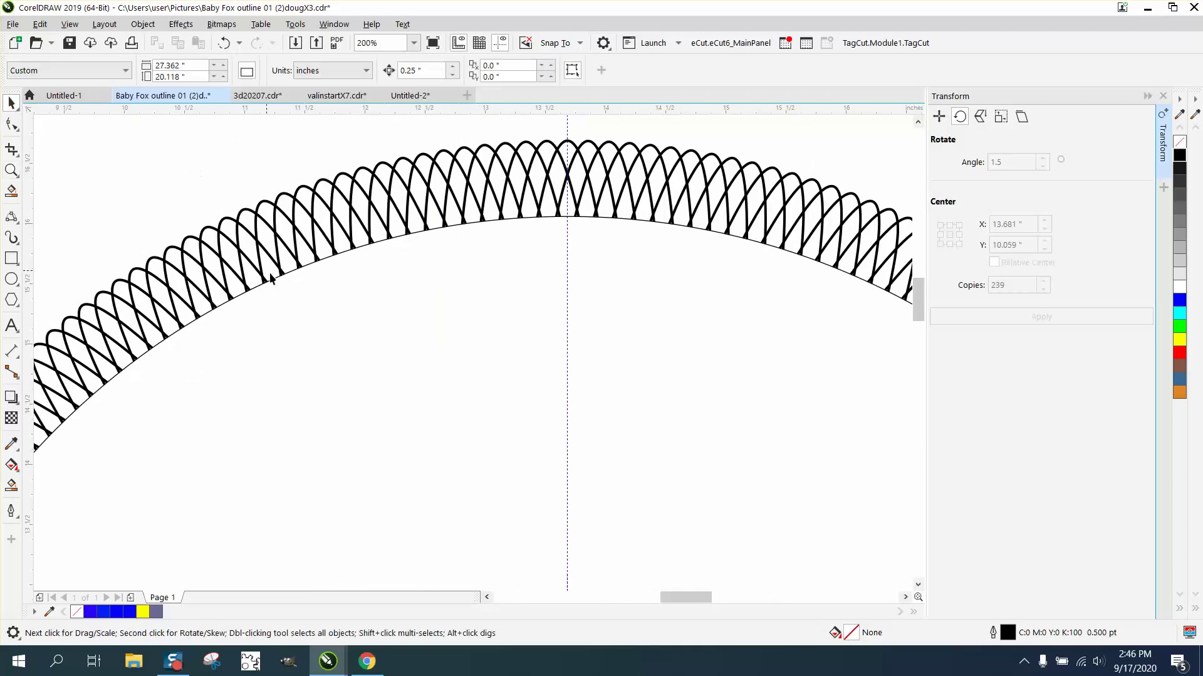
{"action": "left_click", "coordinate": [310, 271]}
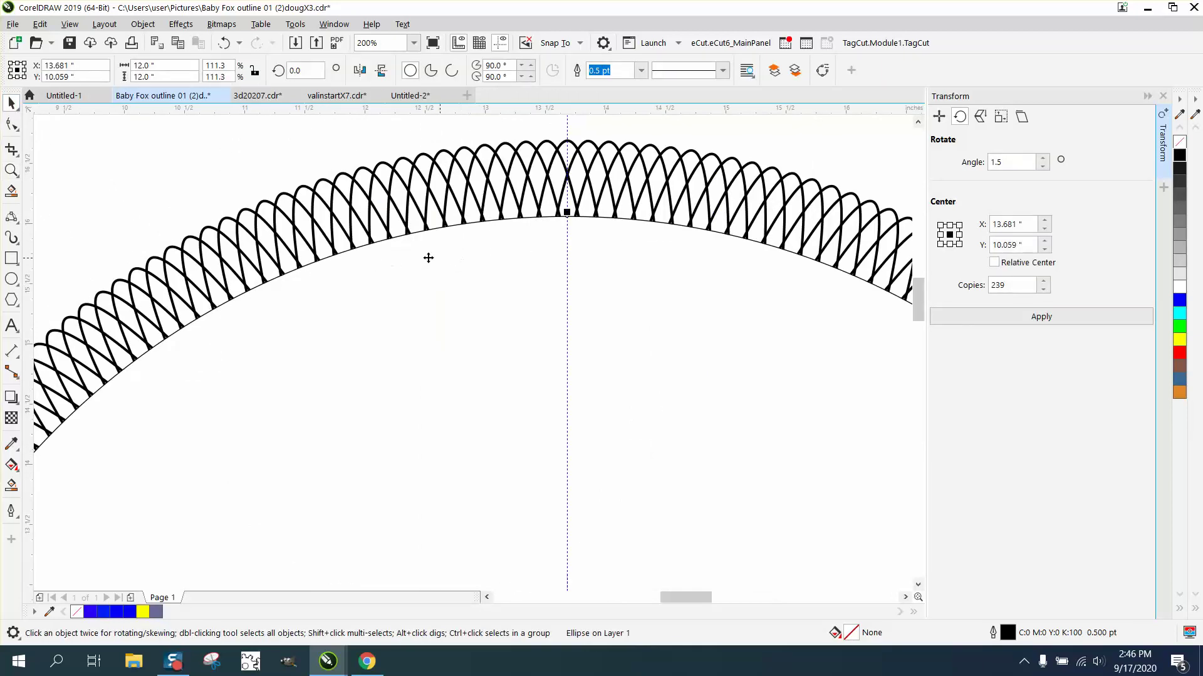
{"action": "scroll", "coordinate": [387, 248], "scroll_direction": "down", "scroll_amount": 1}
{"action": "left_click", "coordinate": [12, 170]}
{"action": "left_click_drag", "start_coordinate": [411, 227], "coordinate": [499, 255]}
{"action": "scroll", "coordinate": [467, 319], "scroll_direction": "down", "scroll_amount": 3}
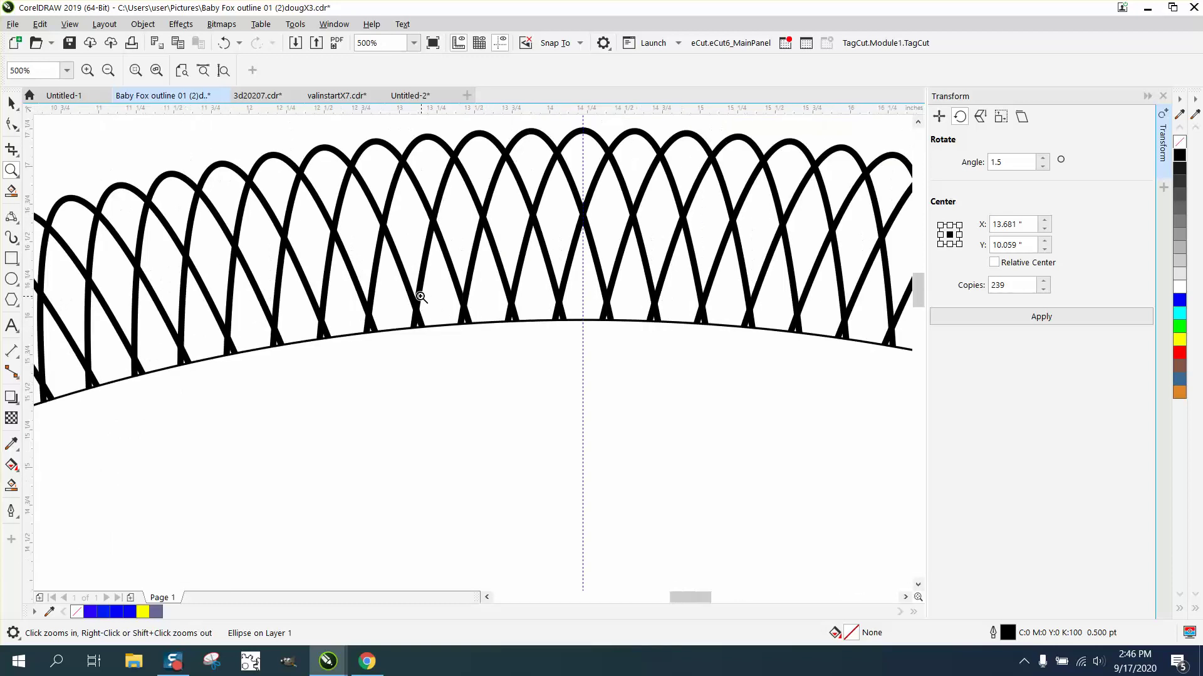
{"action": "scroll", "coordinate": [505, 297], "scroll_direction": "down", "scroll_amount": 5}
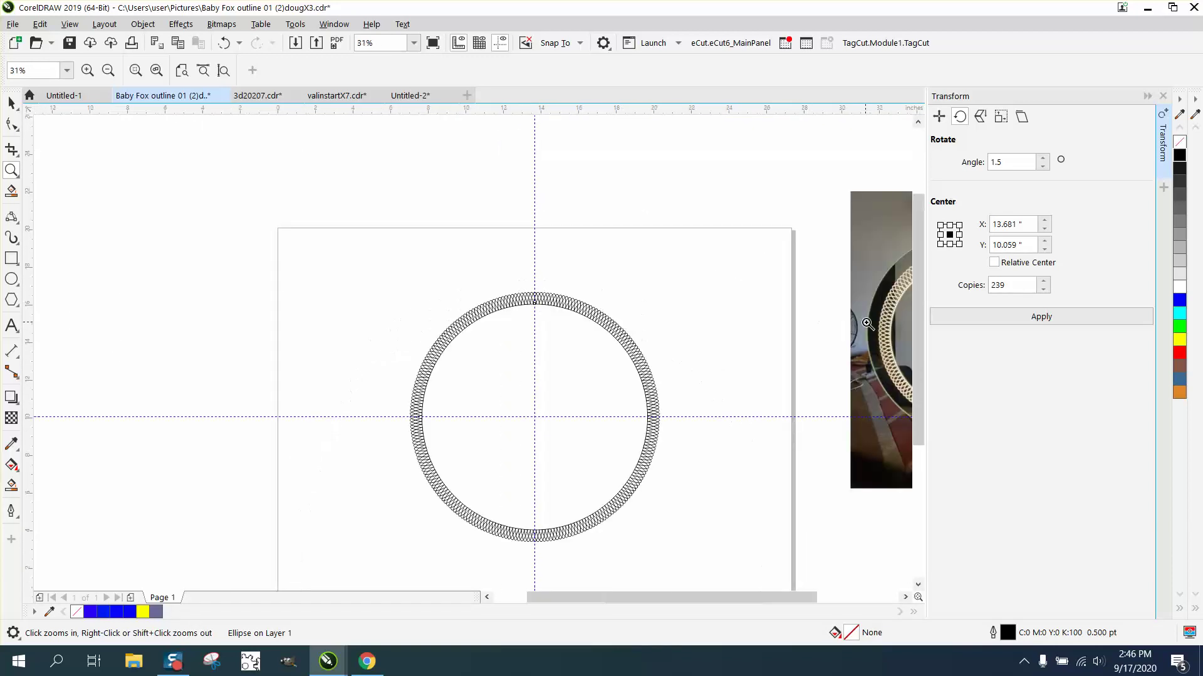
{"action": "scroll", "coordinate": [912, 361], "scroll_direction": "up", "scroll_amount": 4}
{"action": "scroll", "coordinate": [179, 276], "scroll_direction": "down", "scroll_amount": 2}
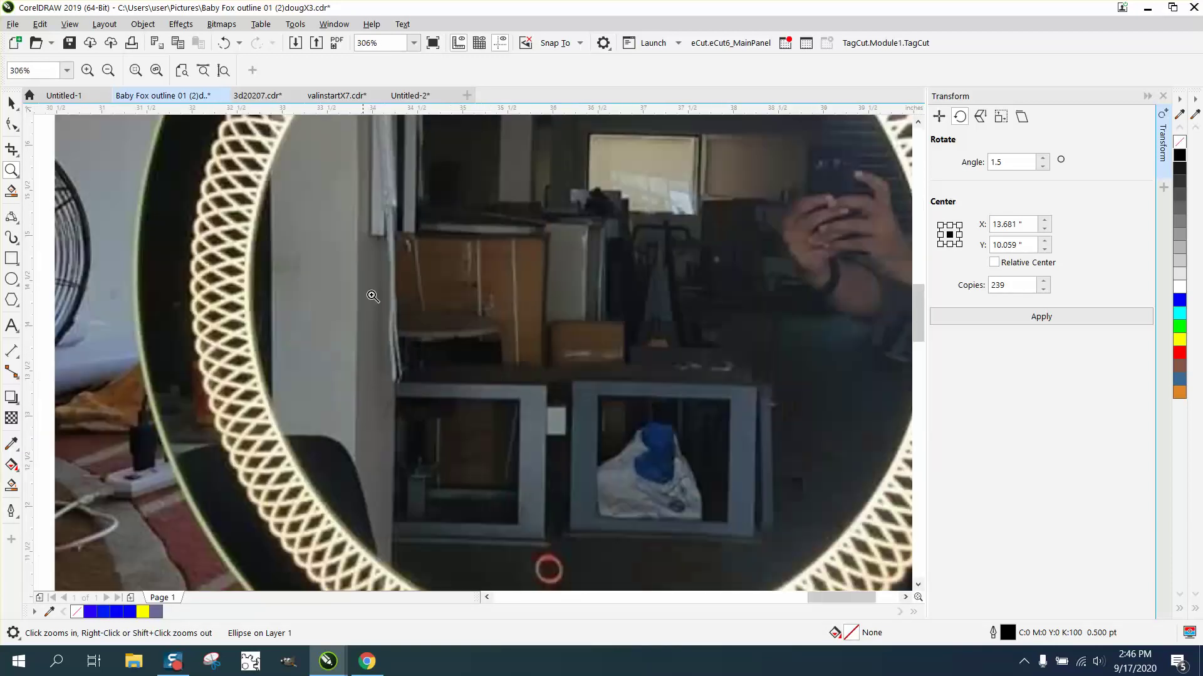
{"action": "scroll", "coordinate": [417, 297], "scroll_direction": "down", "scroll_amount": 3}
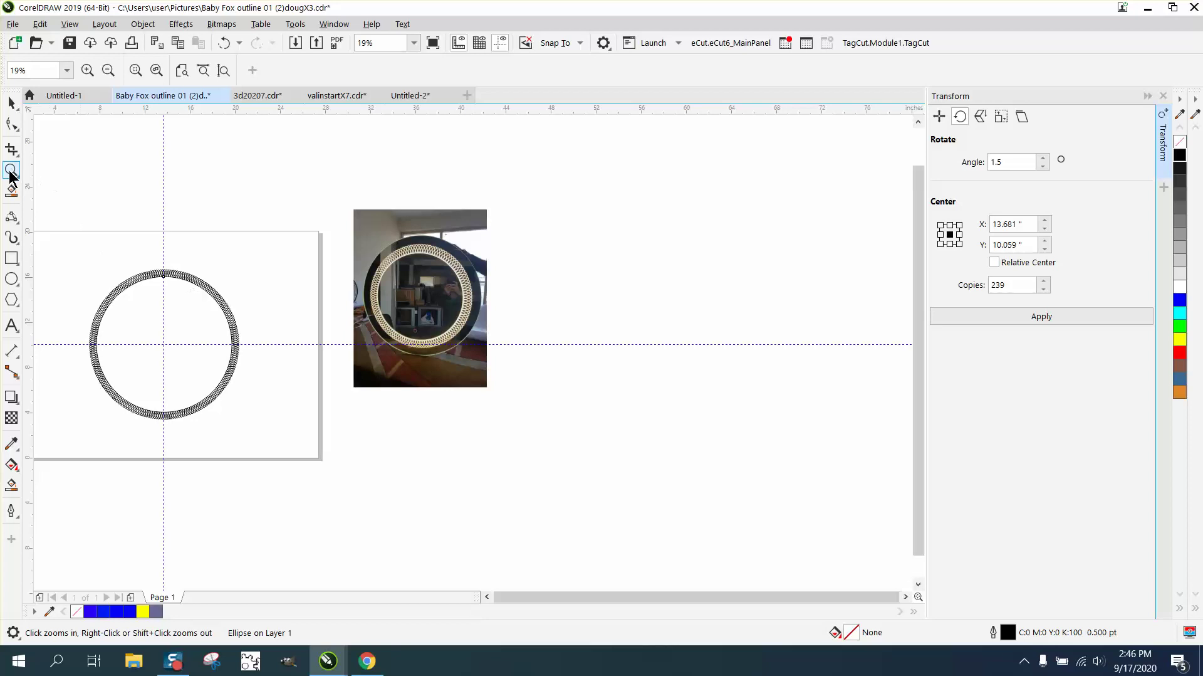
{"action": "left_click_drag", "start_coordinate": [130, 266], "coordinate": [223, 304]}
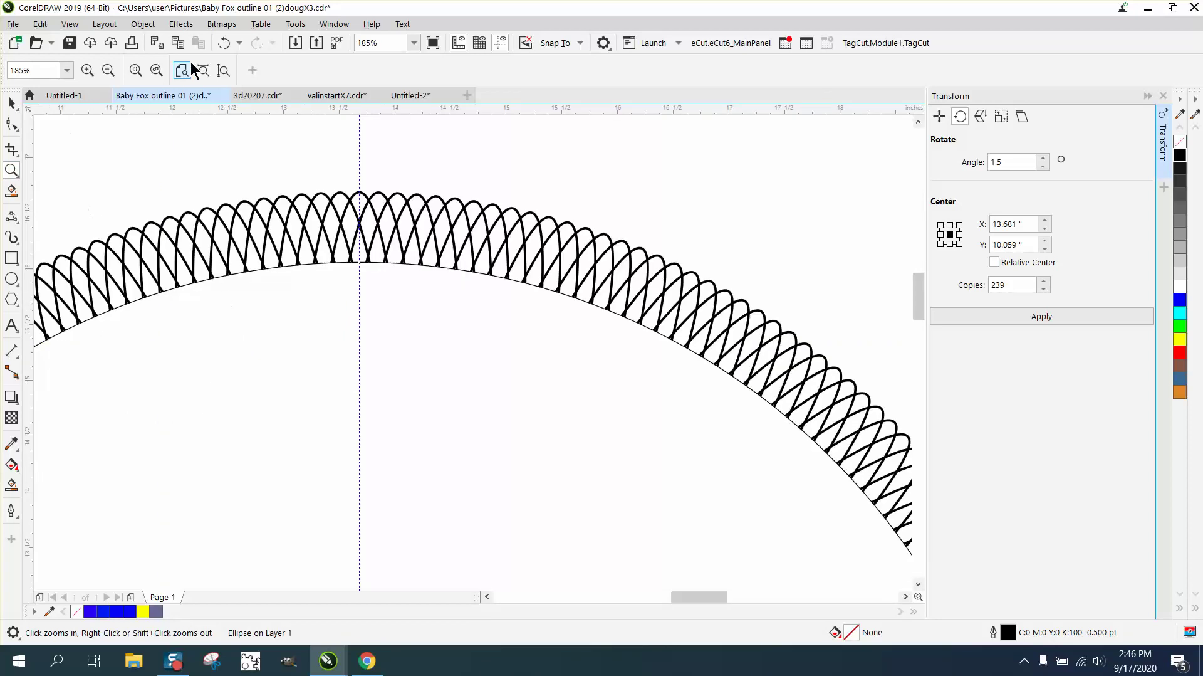
{"action": "left_click", "coordinate": [225, 43]}
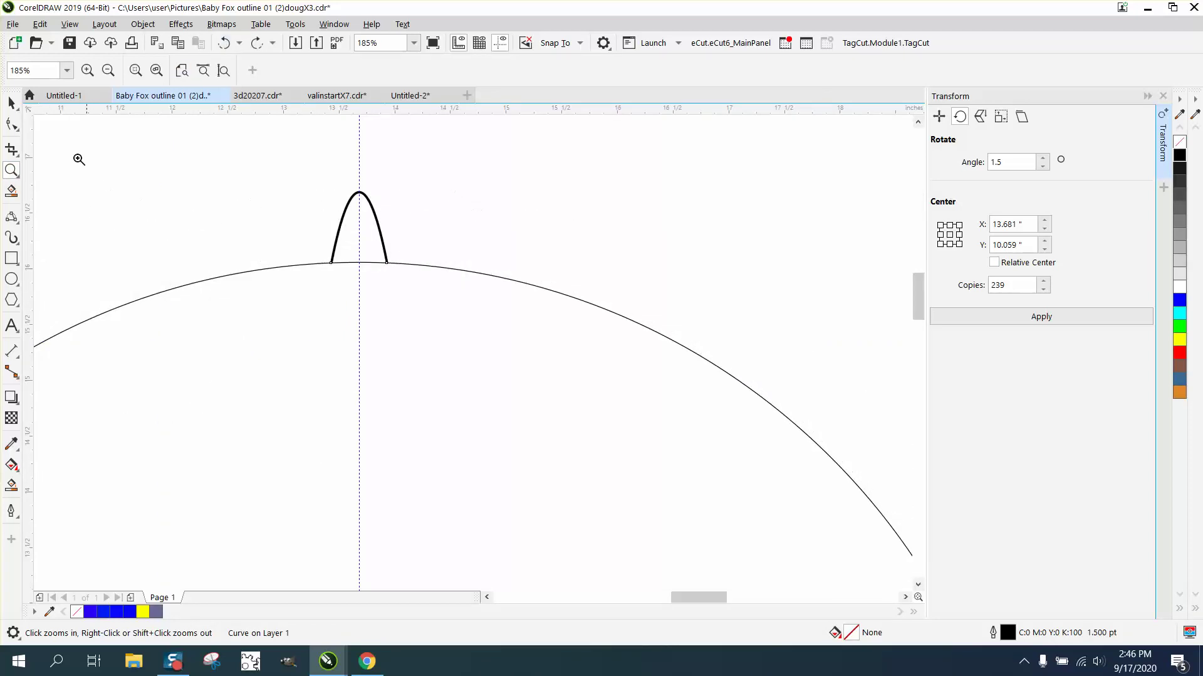
- Shift the side guidelines outward to 13.411 and 13.951 inches to match the arch's feet
{"action": "left_click", "coordinate": [14, 122]}
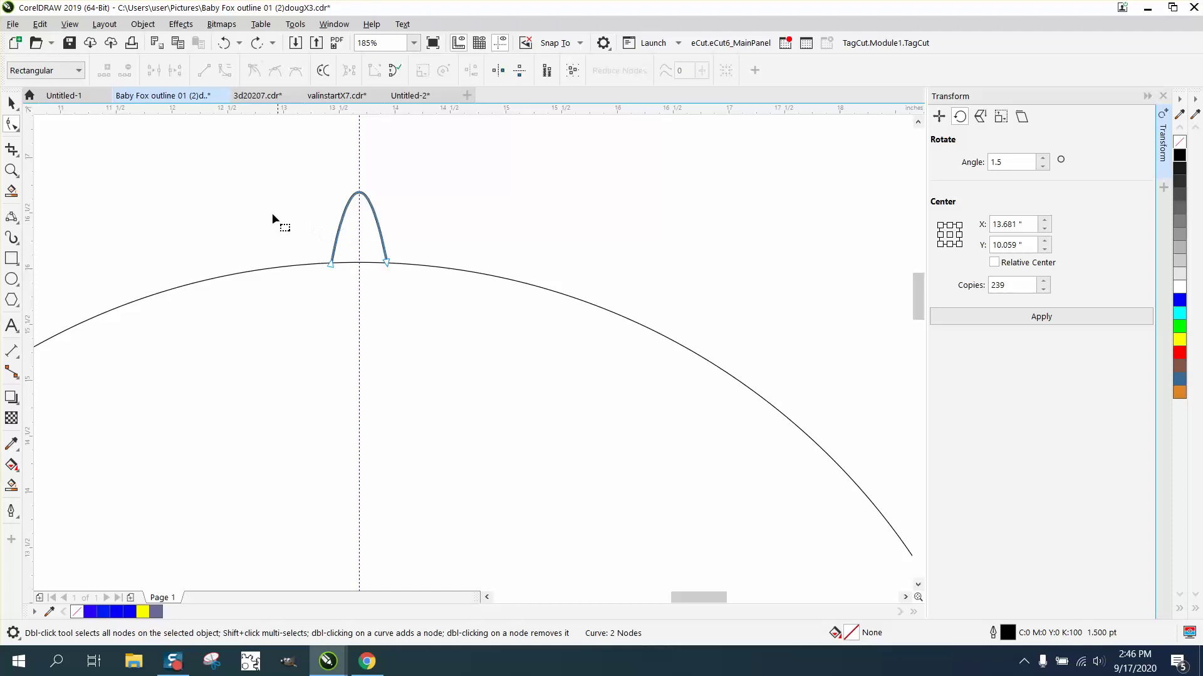
{"action": "left_click_drag", "start_coordinate": [319, 262], "coordinate": [331, 264]}
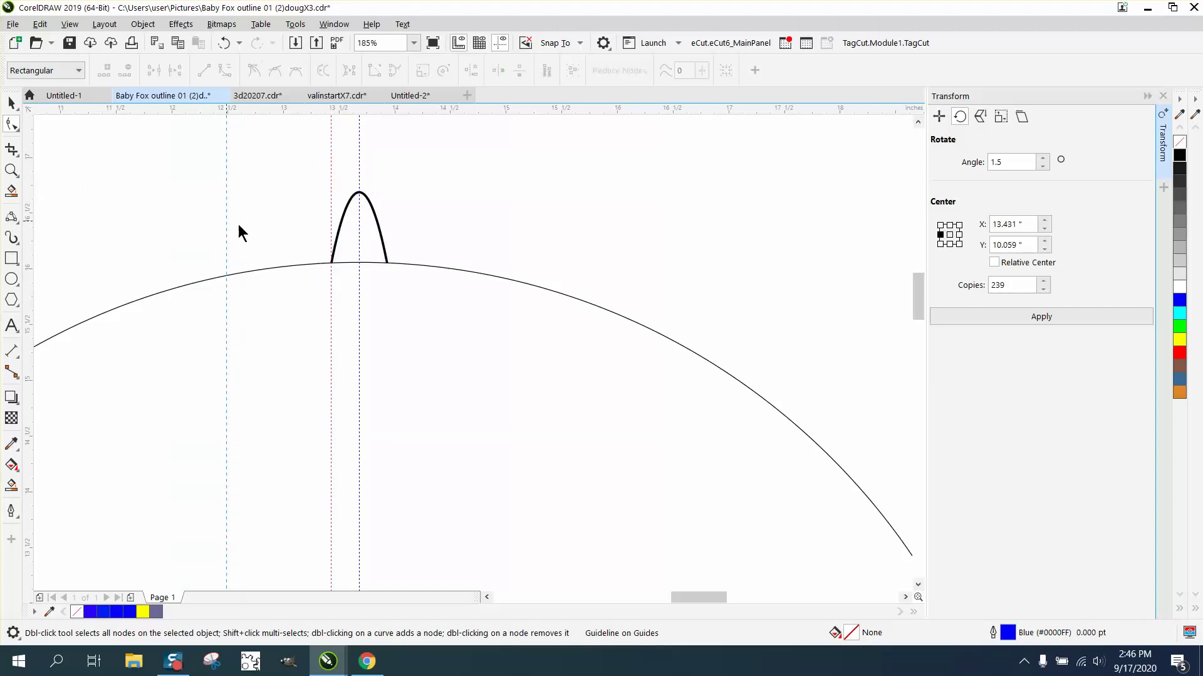
{"action": "left_click", "coordinate": [388, 261]}
{"action": "left_click", "coordinate": [12, 102]}
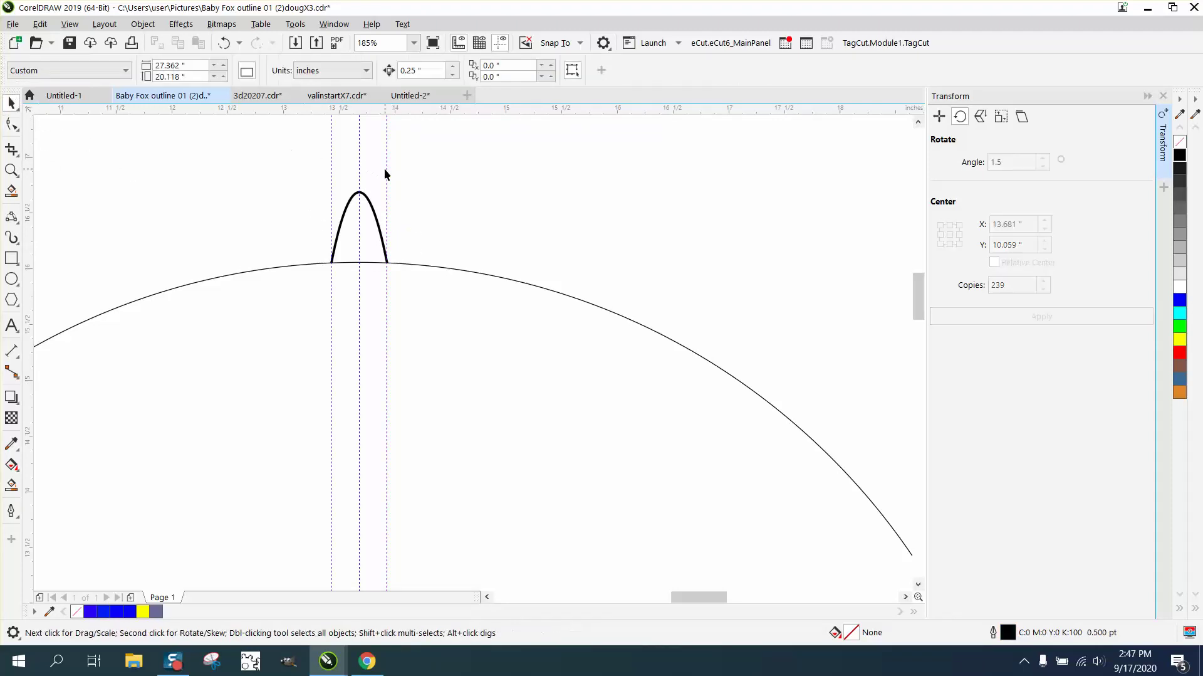
{"action": "left_click_drag", "start_coordinate": [428, 70], "coordinate": [373, 74]}
{"action": "type", "text": ".02"}
{"action": "left_click", "coordinate": [387, 163]}
{"action": "key", "text": "Right"}
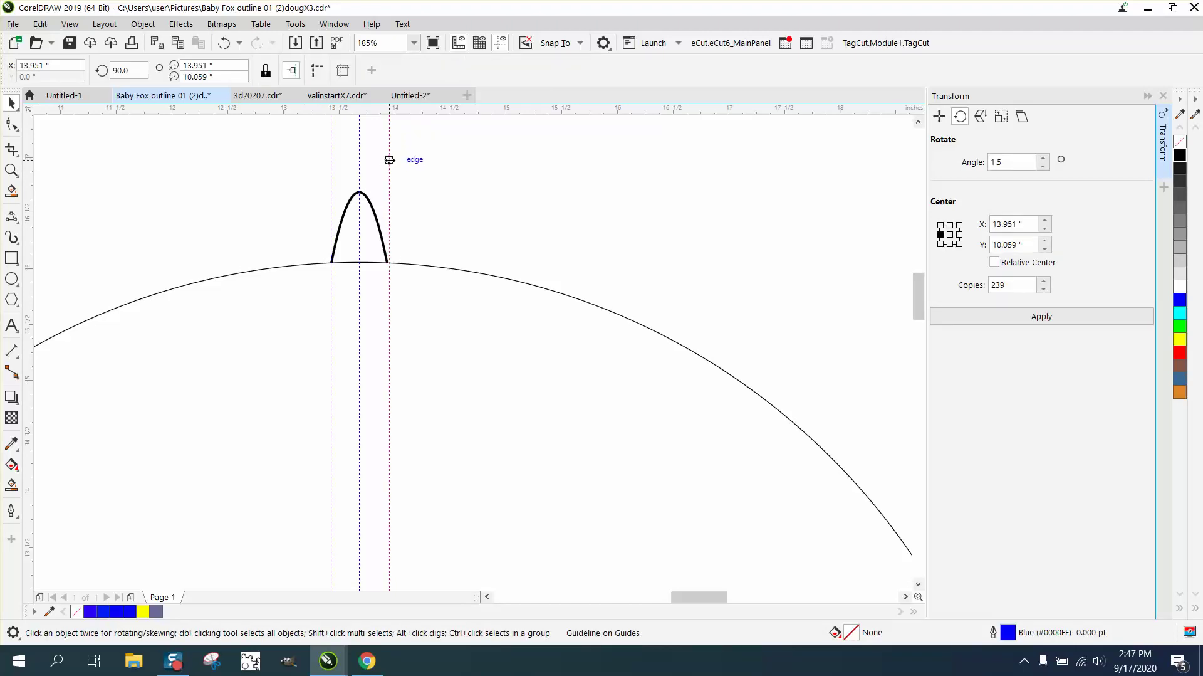
{"action": "left_click", "coordinate": [332, 168]}
{"action": "key", "text": "Left"}
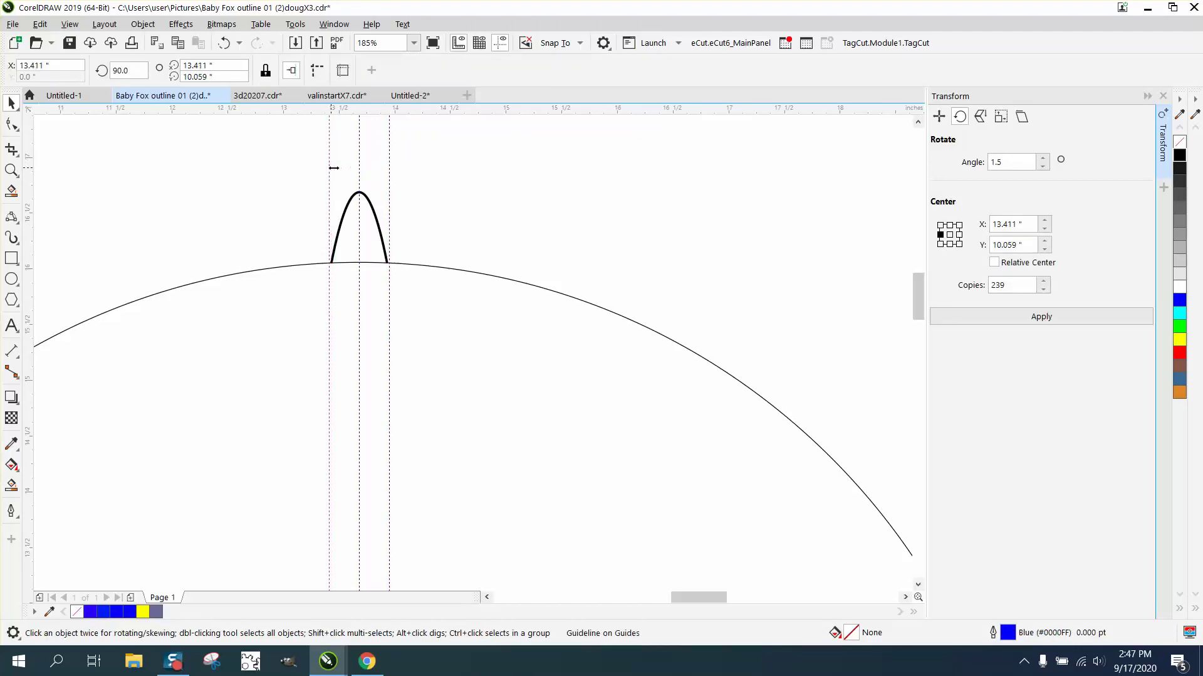
- Snap both arch end nodes onto the side guidelines, giving a 0.54-inch base
{"action": "left_click", "coordinate": [11, 170]}
{"action": "left_click_drag", "start_coordinate": [247, 207], "coordinate": [487, 363]}
{"action": "left_click", "coordinate": [12, 124]}
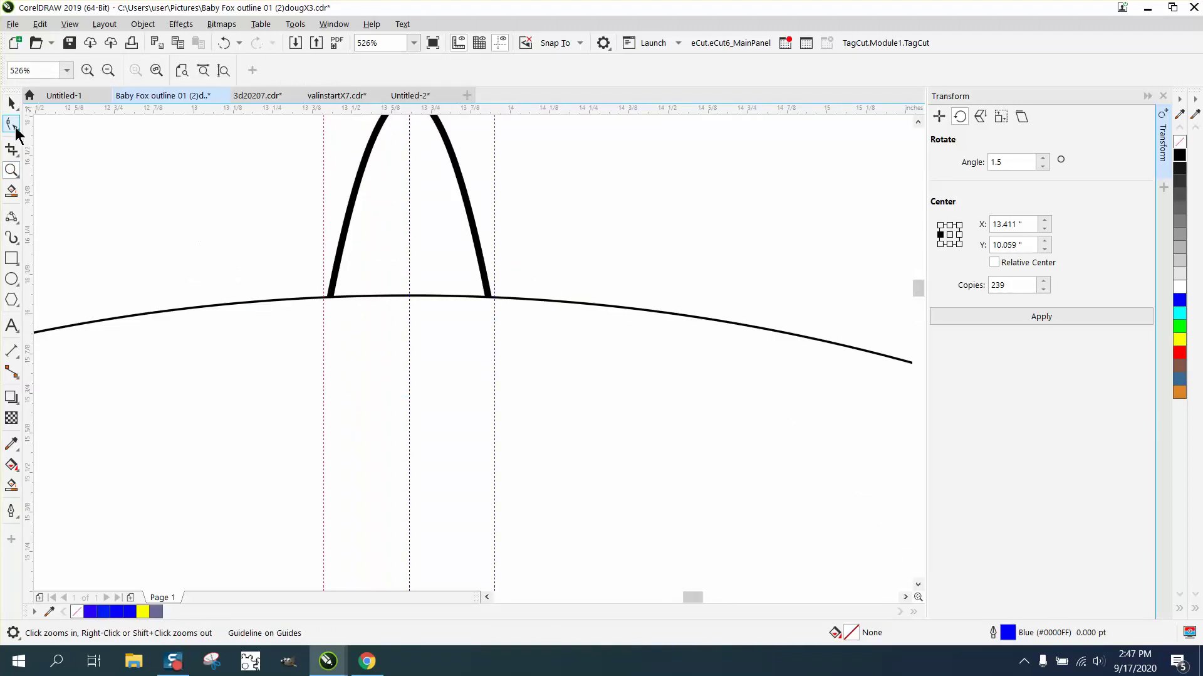
{"action": "left_click", "coordinate": [490, 296]}
{"action": "left_click_drag", "start_coordinate": [490, 297], "coordinate": [494, 299]}
{"action": "left_click", "coordinate": [328, 297]}
{"action": "left_click_drag", "start_coordinate": [329, 298], "coordinate": [324, 299]}
{"action": "scroll", "coordinate": [509, 269], "scroll_direction": "down", "scroll_amount": 3}
{"action": "left_click", "coordinate": [15, 106]}
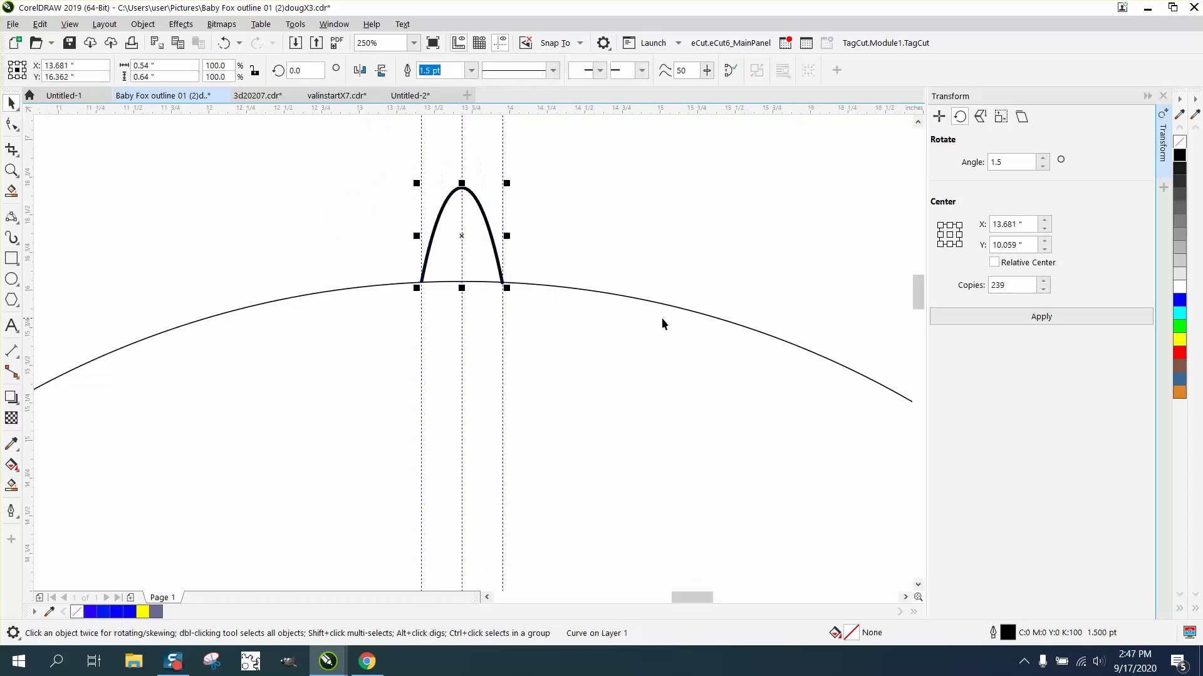
- Apply the 1.5° rotation with 239 copies and zoom into the arch feet to check
{"action": "left_click", "coordinate": [1036, 318]}
{"action": "left_click", "coordinate": [1036, 317]}
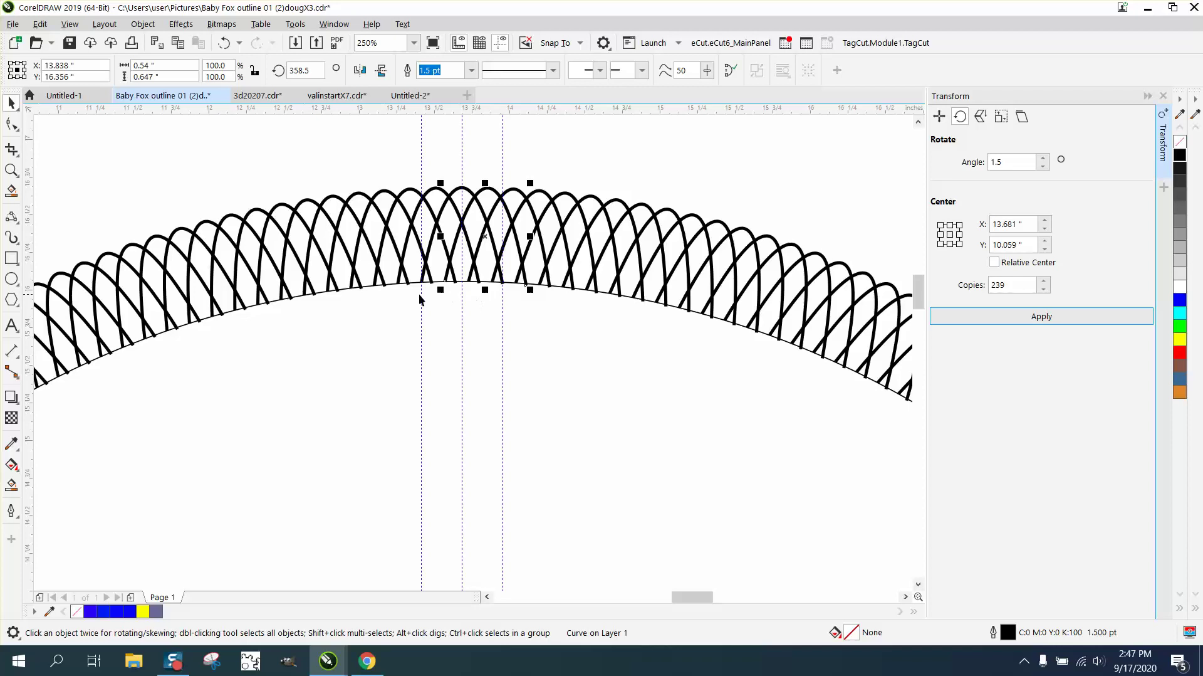
{"action": "scroll", "coordinate": [418, 293], "scroll_direction": "down", "scroll_amount": 2}
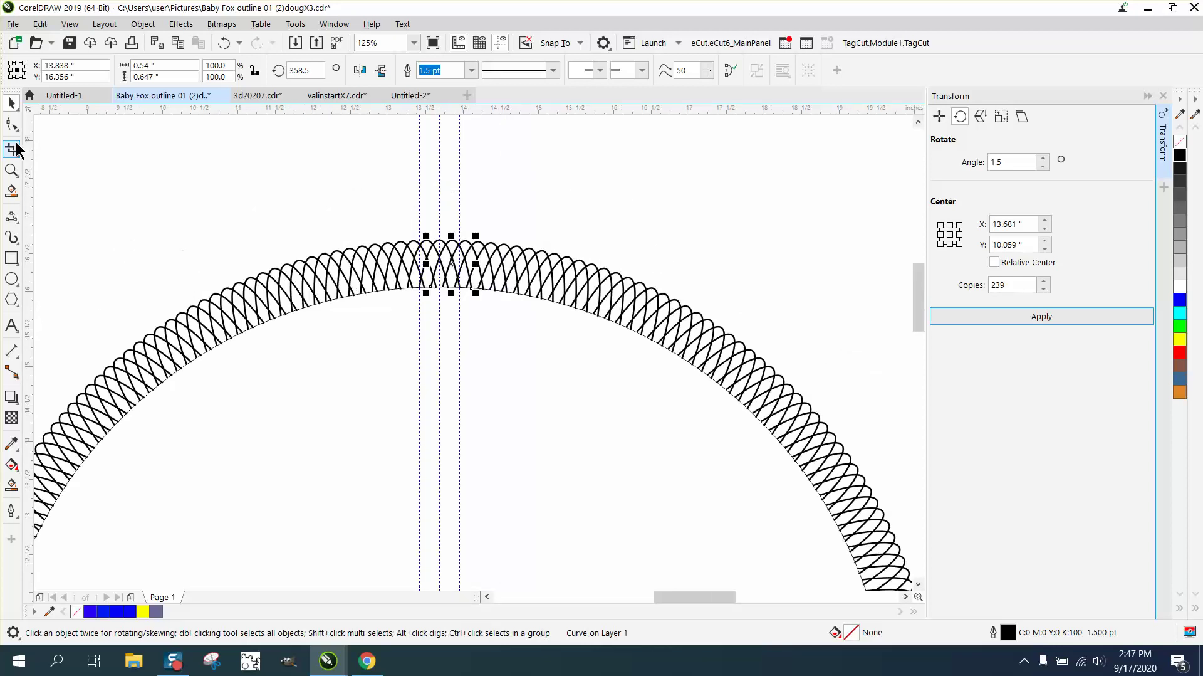
{"action": "left_click", "coordinate": [11, 170]}
{"action": "left_click_drag", "start_coordinate": [445, 277], "coordinate": [504, 313]}
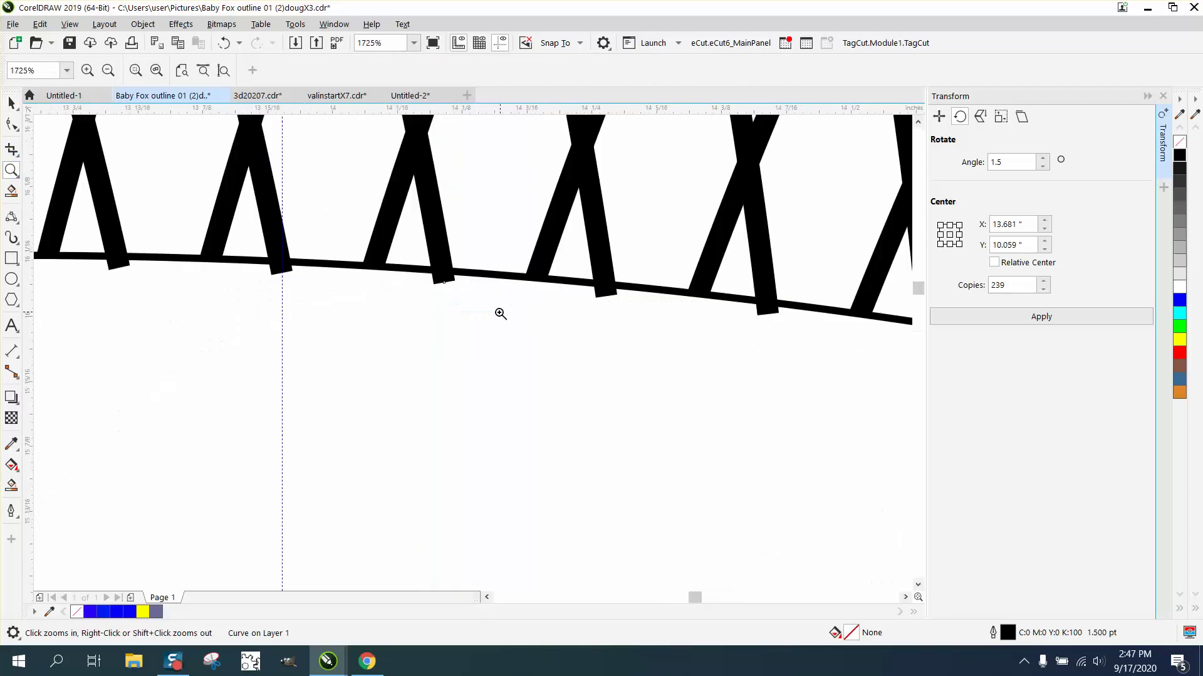
- Undo, lift the arch's foot onto the circle, and regenerate the 239 rotated copies
{"action": "left_click", "coordinate": [226, 47]}
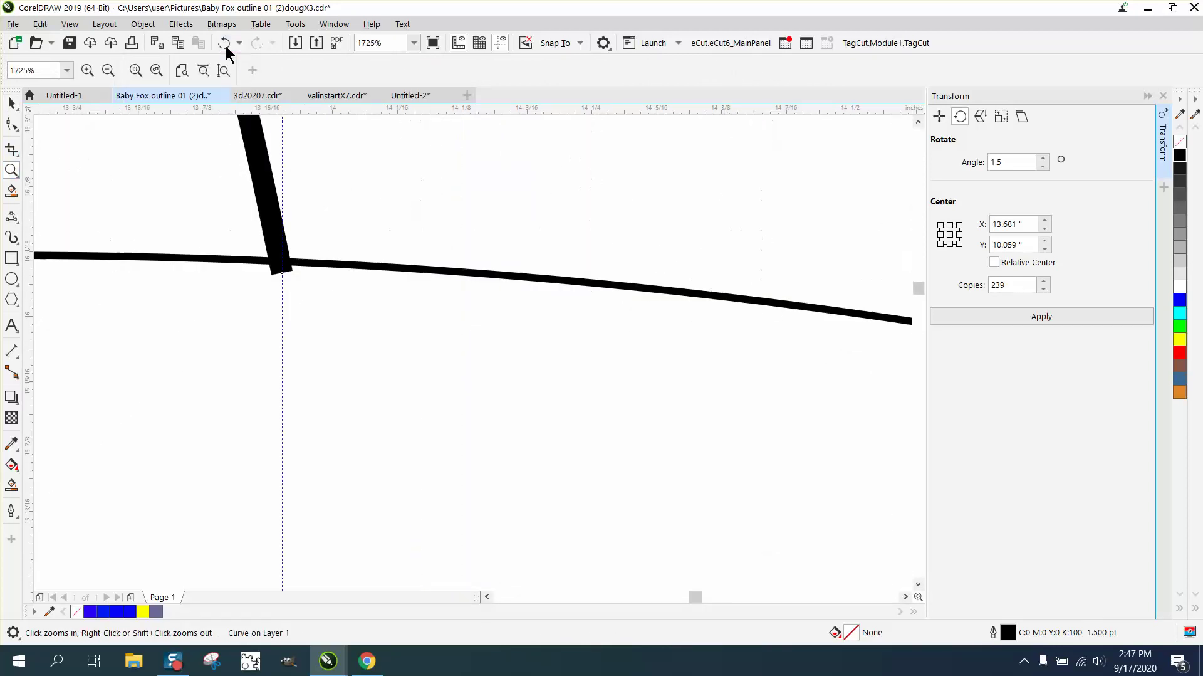
{"action": "left_click", "coordinate": [11, 123]}
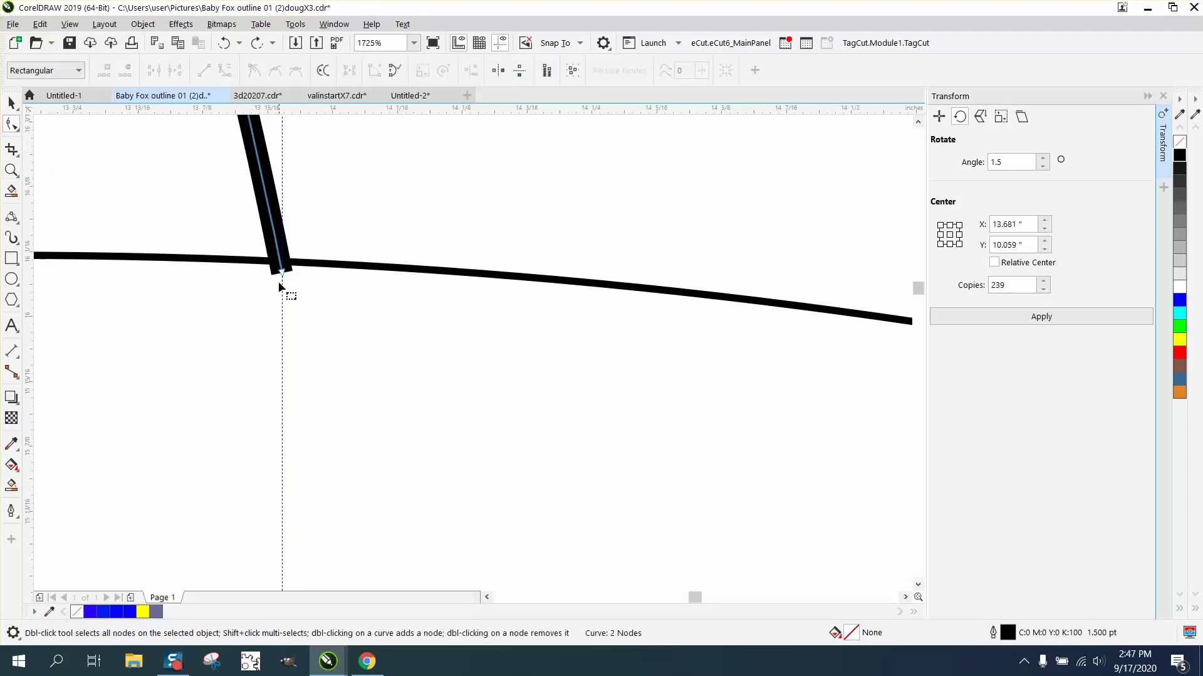
{"action": "left_click_drag", "start_coordinate": [281, 273], "coordinate": [280, 260]}
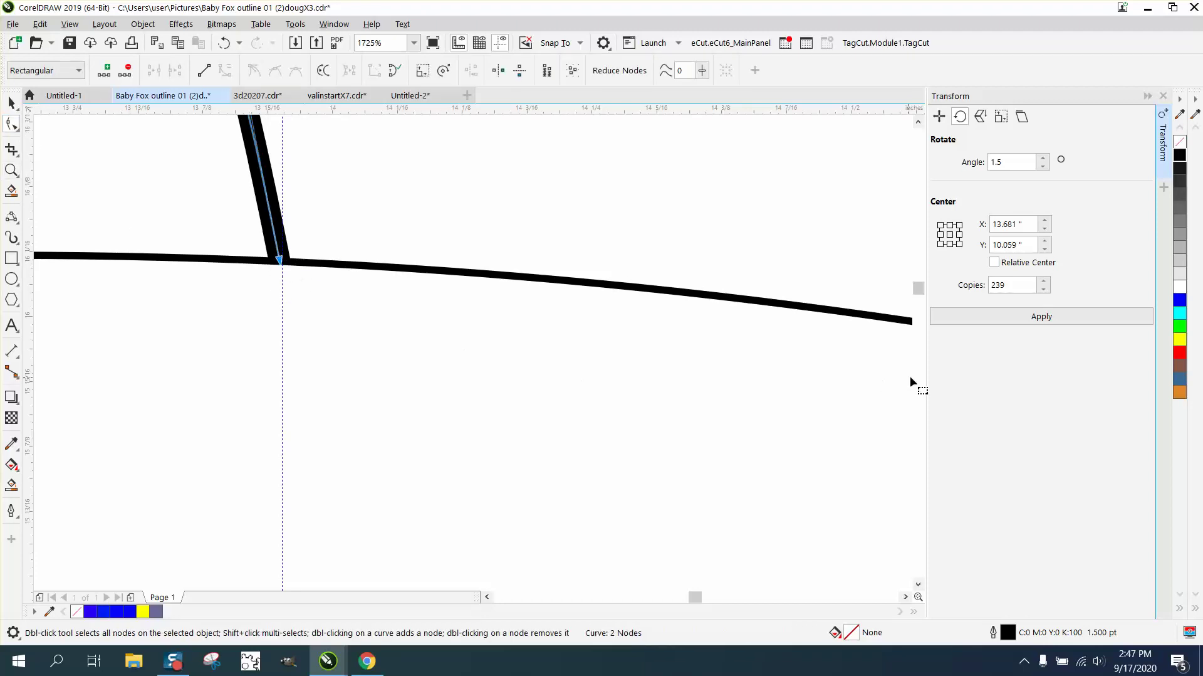
{"action": "left_click", "coordinate": [1032, 324]}
{"action": "scroll", "coordinate": [537, 344], "scroll_direction": "down", "scroll_amount": 3}
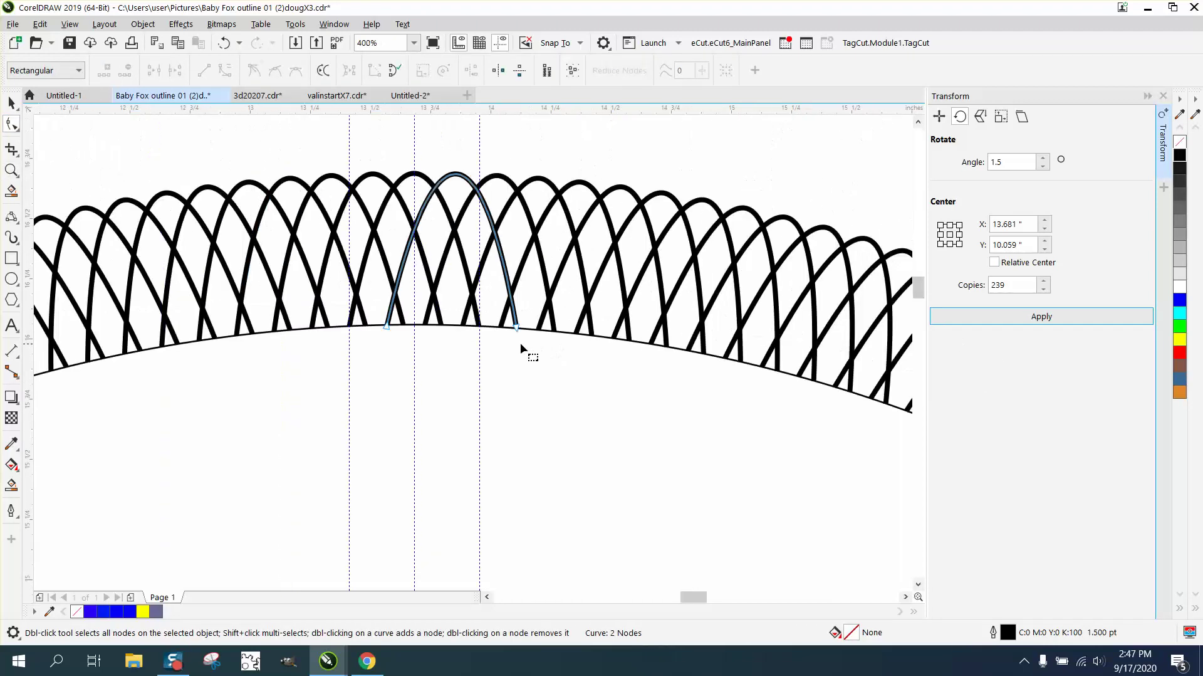
{"action": "scroll", "coordinate": [489, 341], "scroll_direction": "down", "scroll_amount": 1}
{"action": "left_click", "coordinate": [11, 102]}
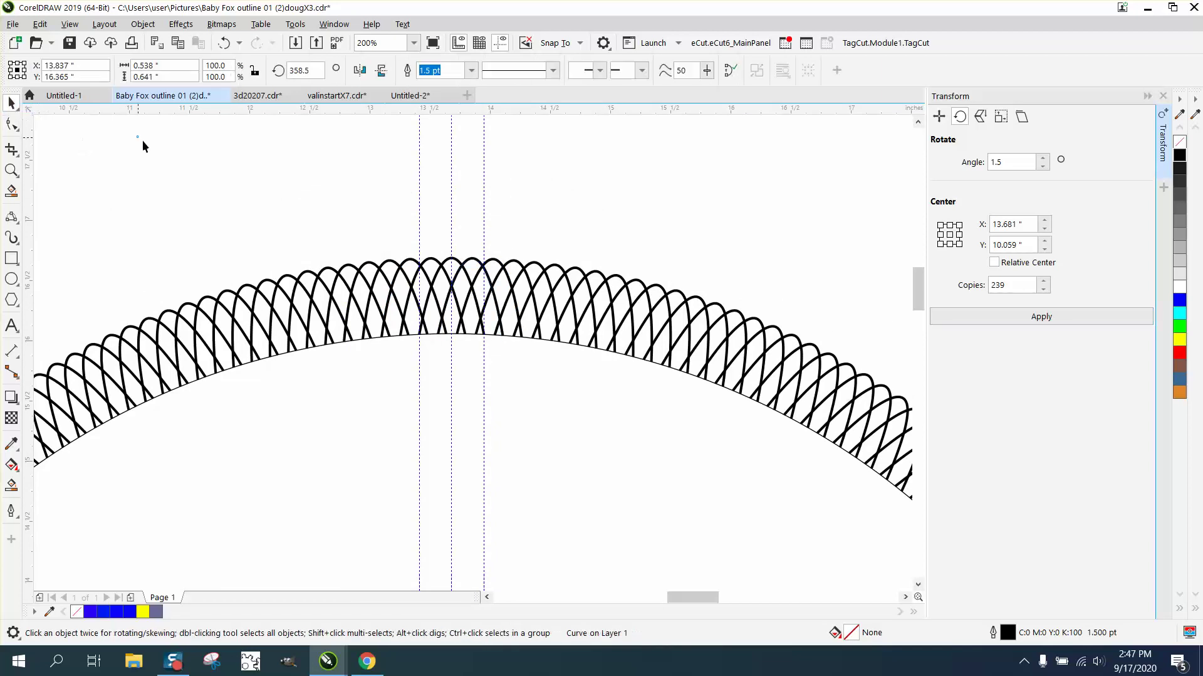
{"action": "left_click", "coordinate": [142, 140]}
- Set the big circle's outline width to 1.5 pt and turn off guideline display
{"action": "left_click", "coordinate": [356, 340]}
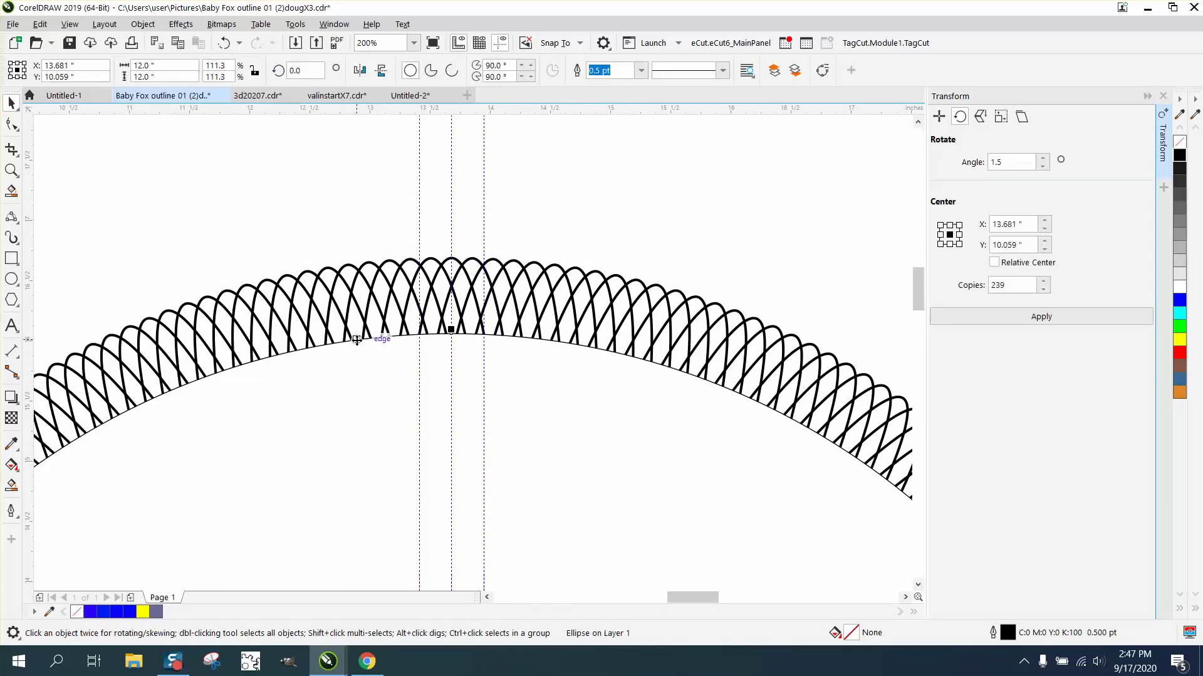
{"action": "scroll", "coordinate": [357, 341], "scroll_direction": "down", "scroll_amount": 1}
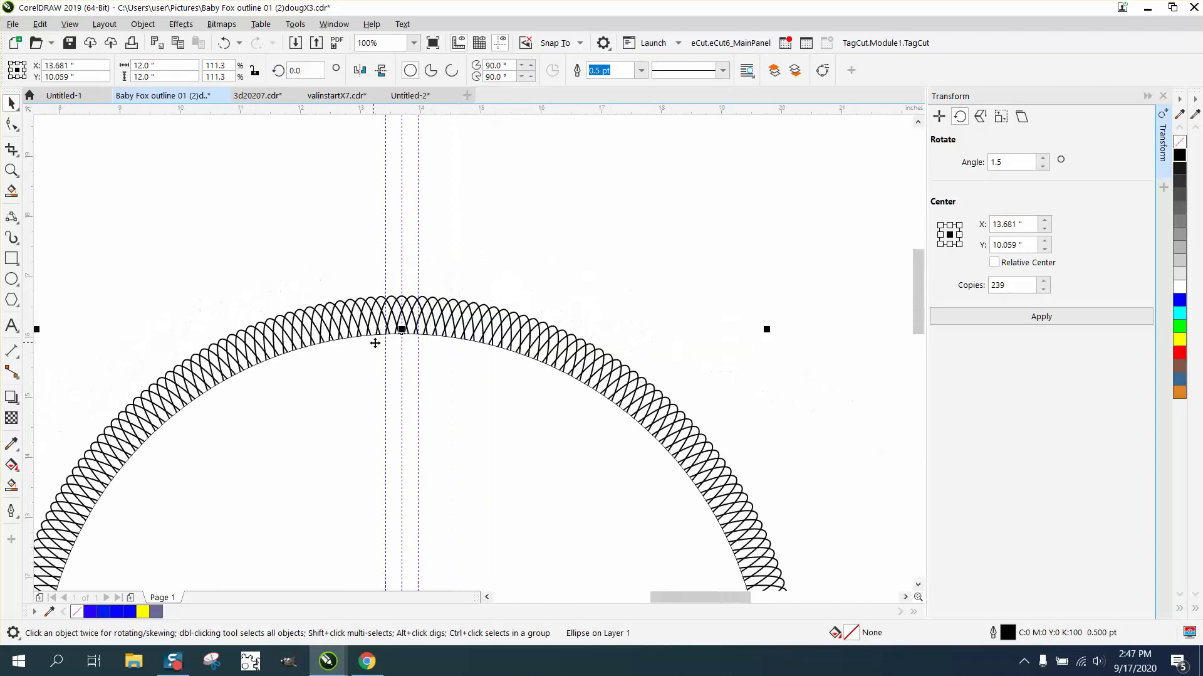
{"action": "double_click", "coordinate": [1005, 629]}
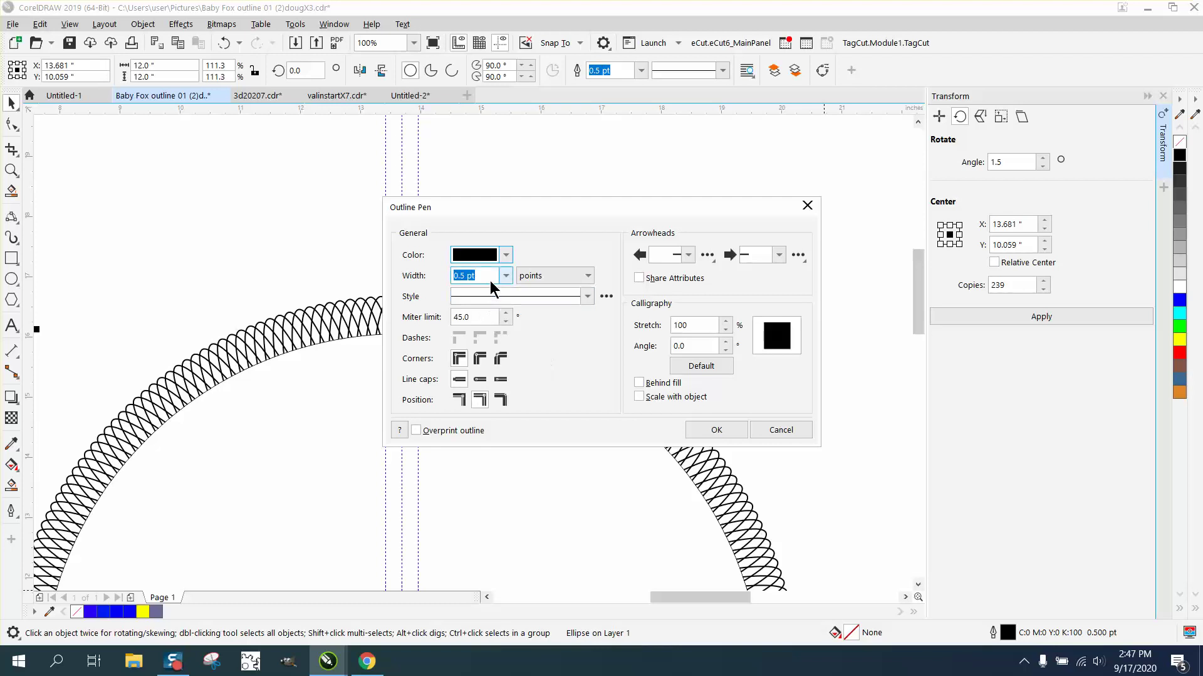
{"action": "left_click", "coordinate": [507, 275]}
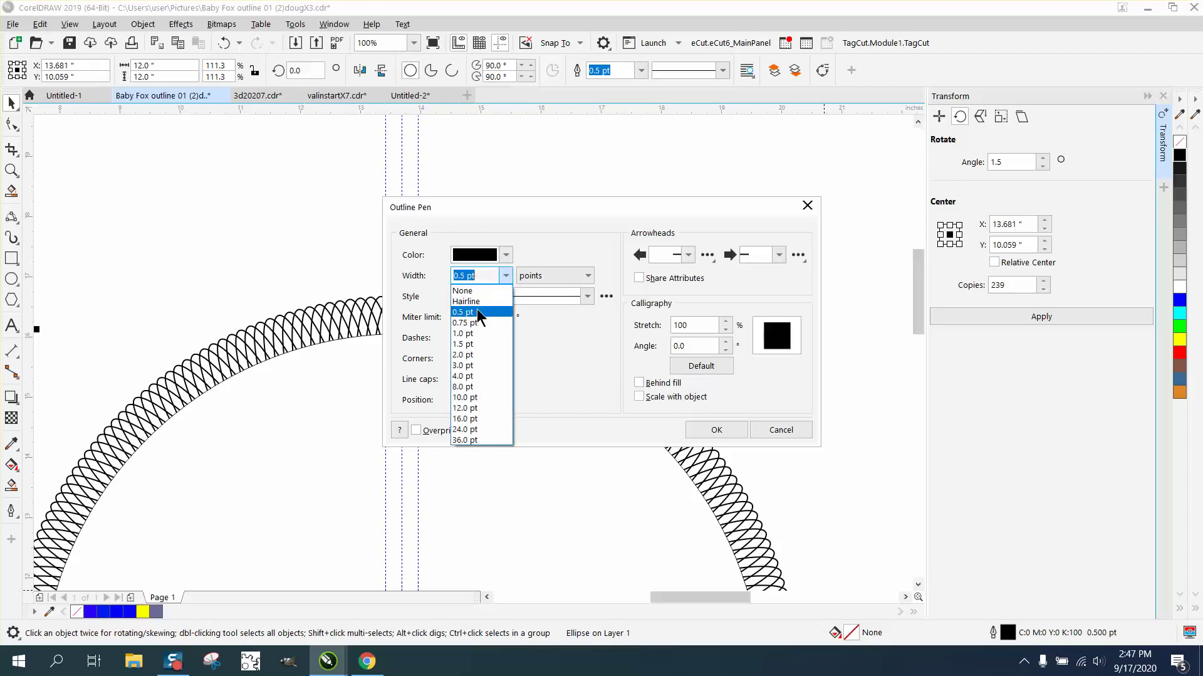
{"action": "left_click", "coordinate": [471, 342]}
{"action": "left_click", "coordinate": [721, 430]}
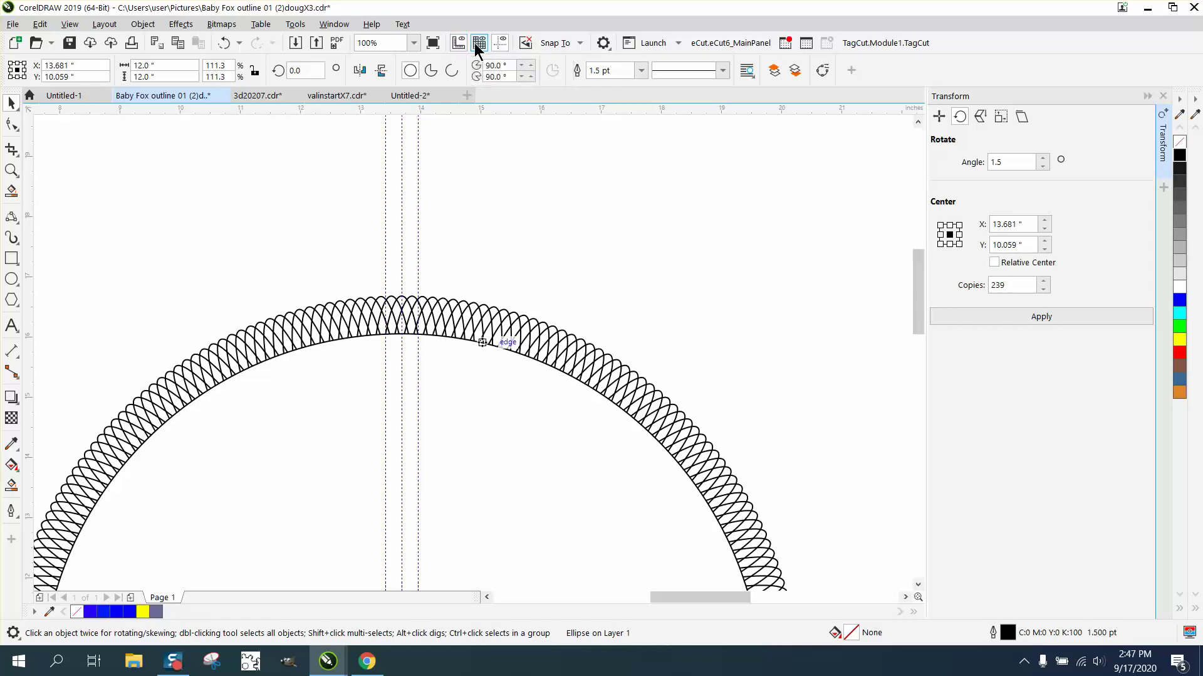
{"action": "left_click", "coordinate": [501, 43]}
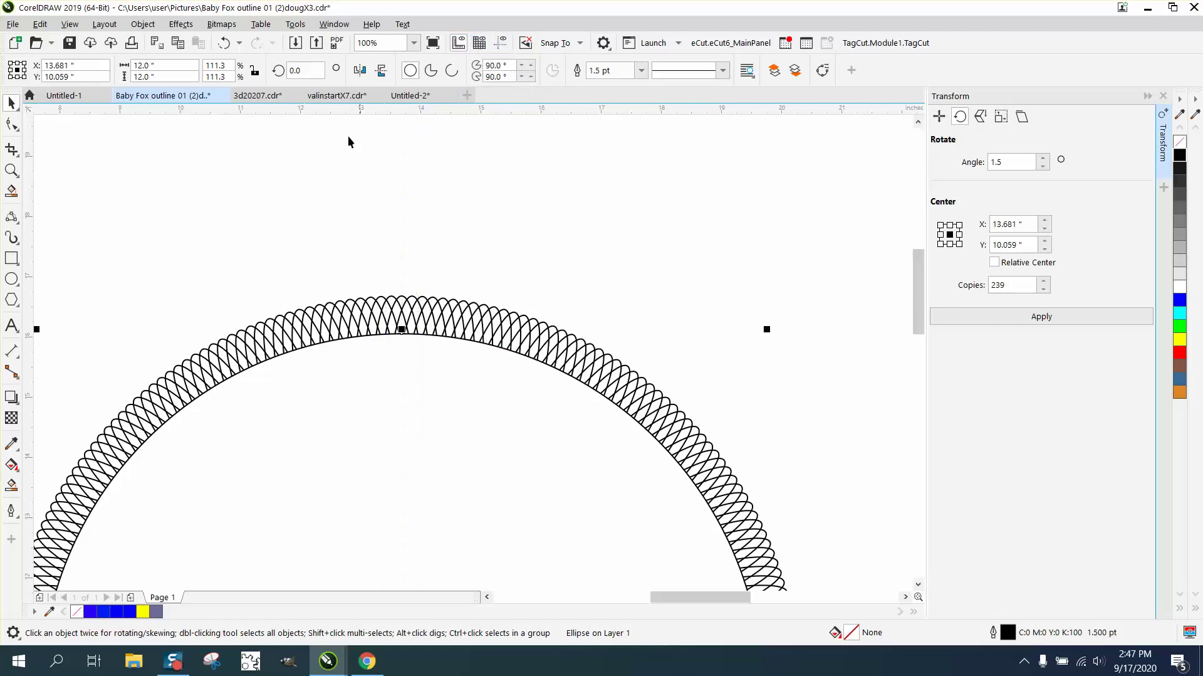
{"action": "scroll", "coordinate": [318, 136], "scroll_direction": "down", "scroll_amount": 1}
{"action": "scroll", "coordinate": [191, 227], "scroll_direction": "down", "scroll_amount": 1}
{"action": "left_click", "coordinate": [16, 175]}
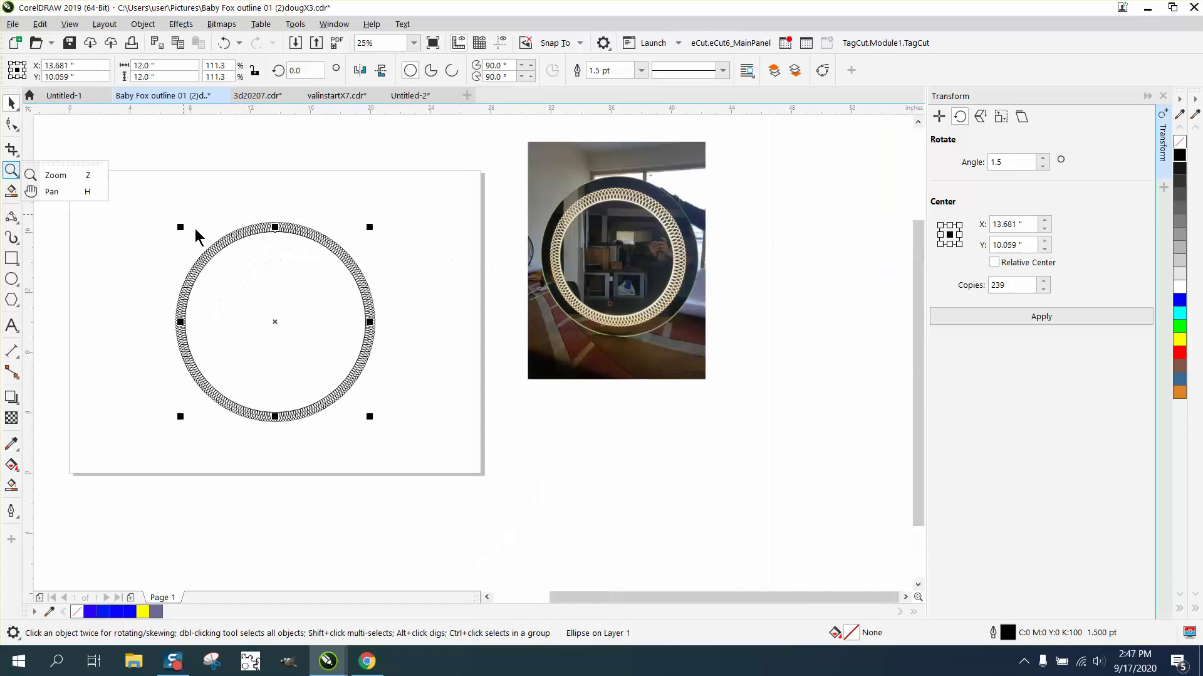
{"action": "left_click", "coordinate": [54, 175]}
{"action": "left_click_drag", "start_coordinate": [162, 208], "coordinate": [440, 452]}
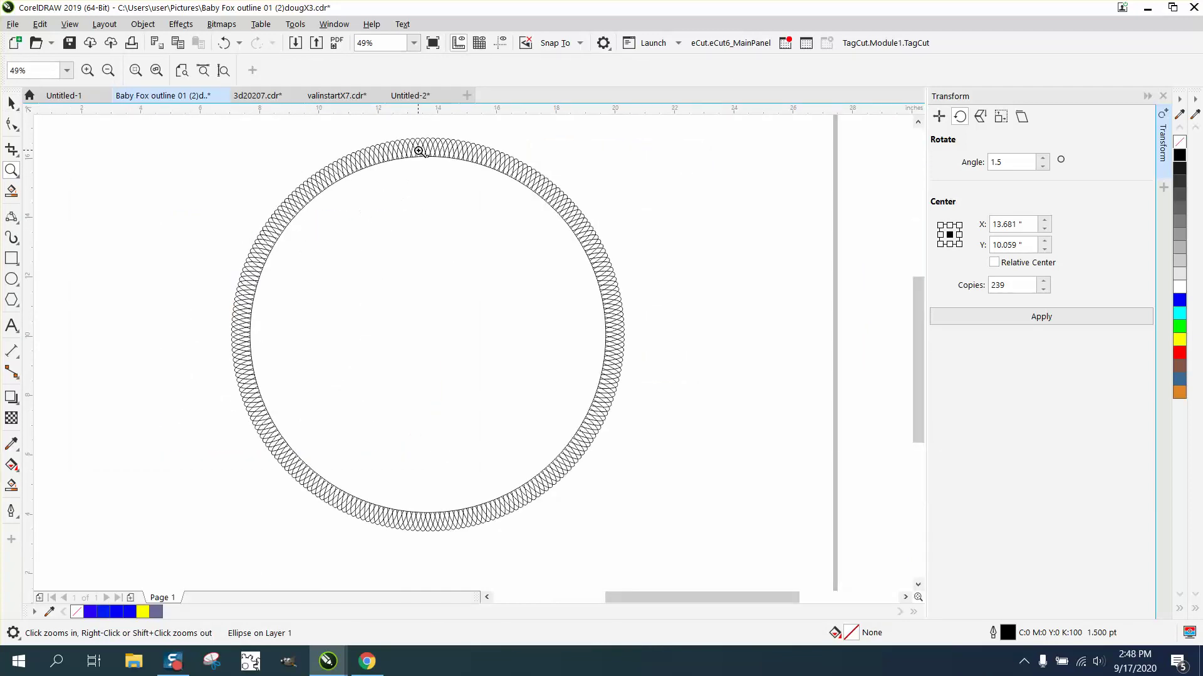
{"action": "scroll", "coordinate": [411, 176], "scroll_direction": "down", "scroll_amount": 1}
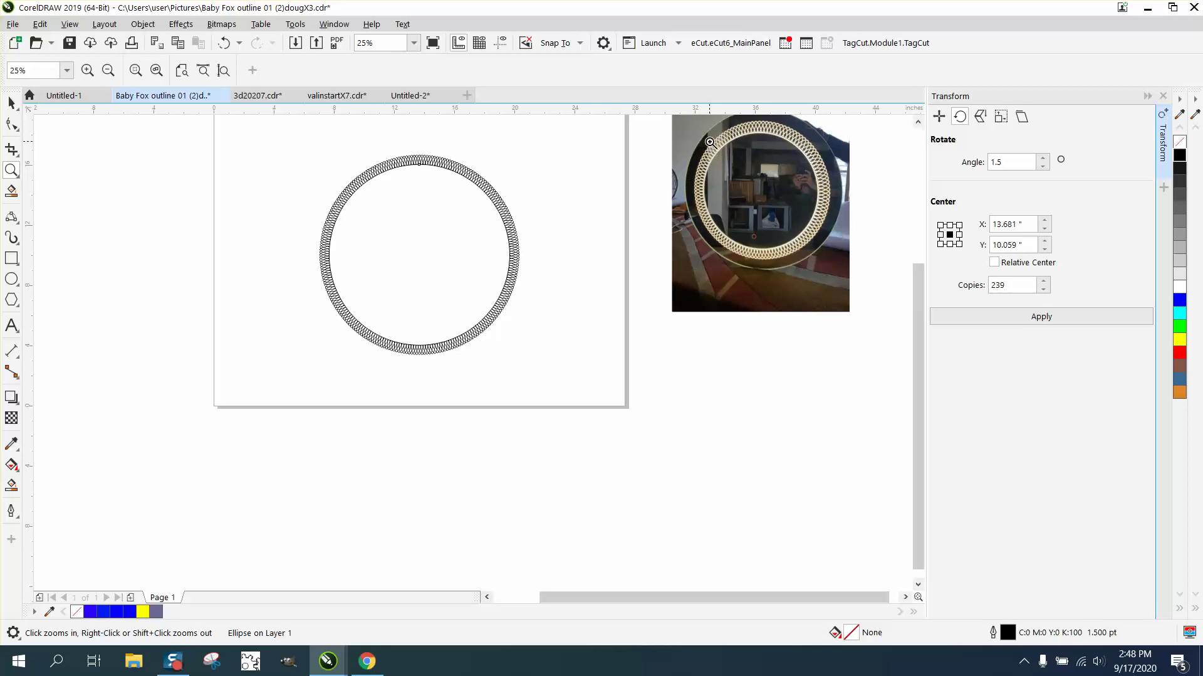
{"action": "left_click", "coordinate": [12, 103]}
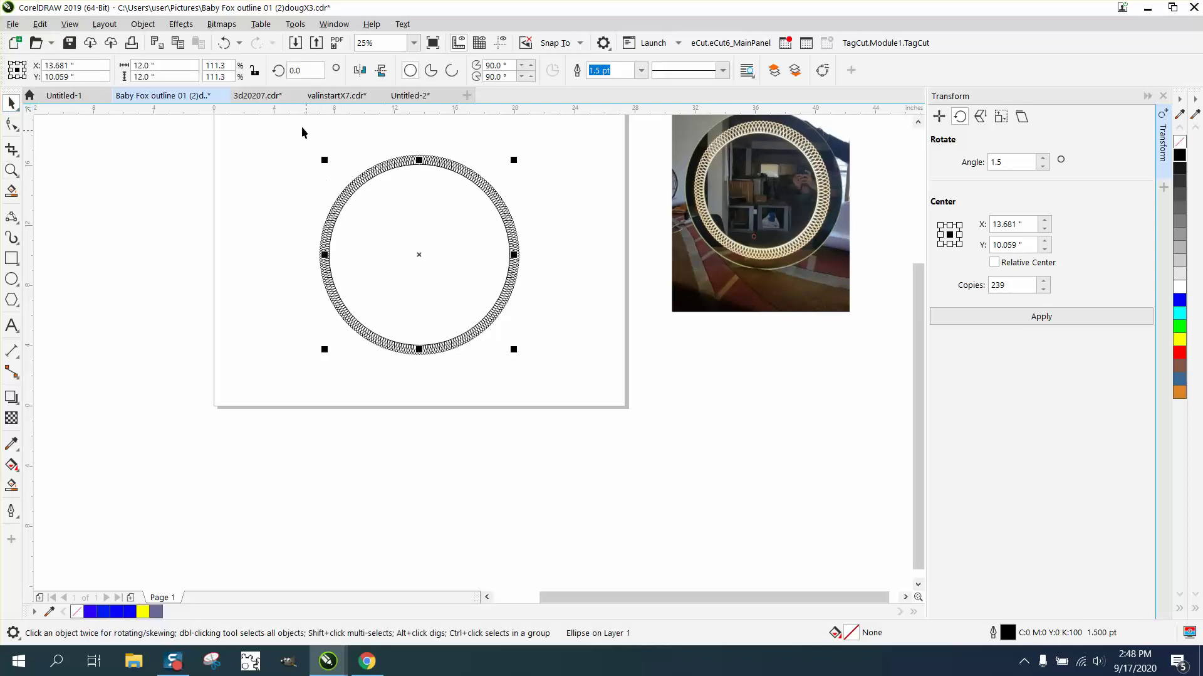
{"action": "left_click_drag", "start_coordinate": [299, 132], "coordinate": [558, 364]}
{"action": "key", "text": "z"}
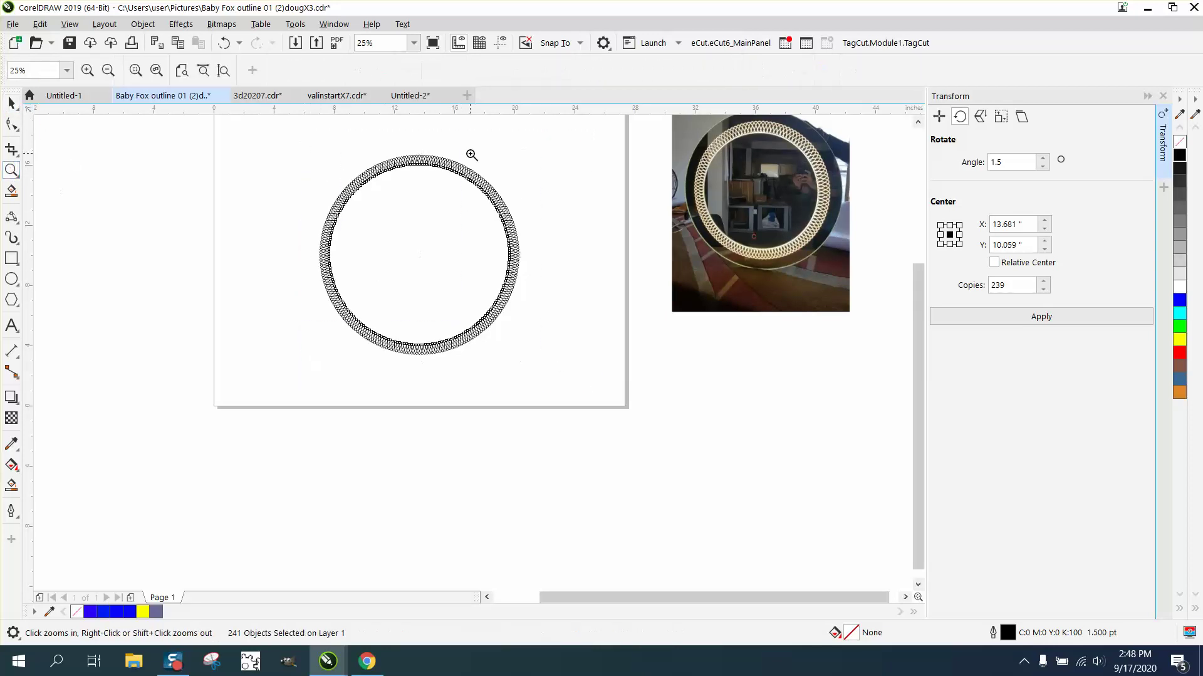
{"action": "left_click_drag", "start_coordinate": [369, 144], "coordinate": [453, 200]}
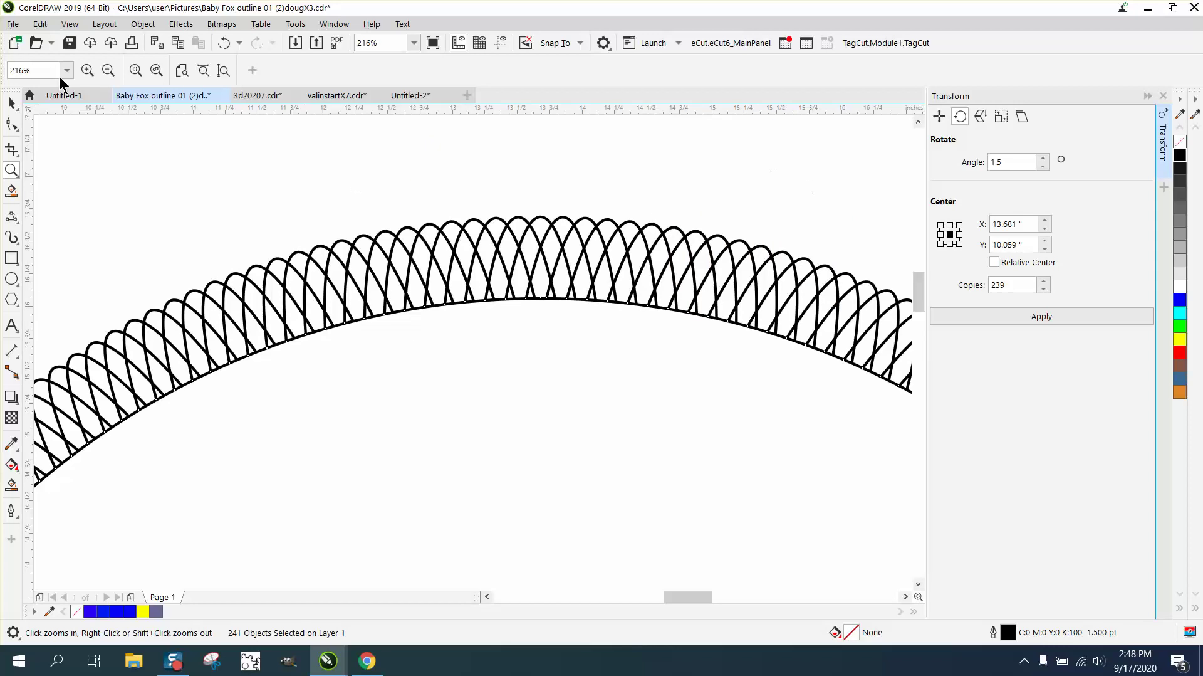
{"action": "left_click", "coordinate": [12, 103]}
{"action": "scroll", "coordinate": [359, 156], "scroll_direction": "down", "scroll_amount": 3}
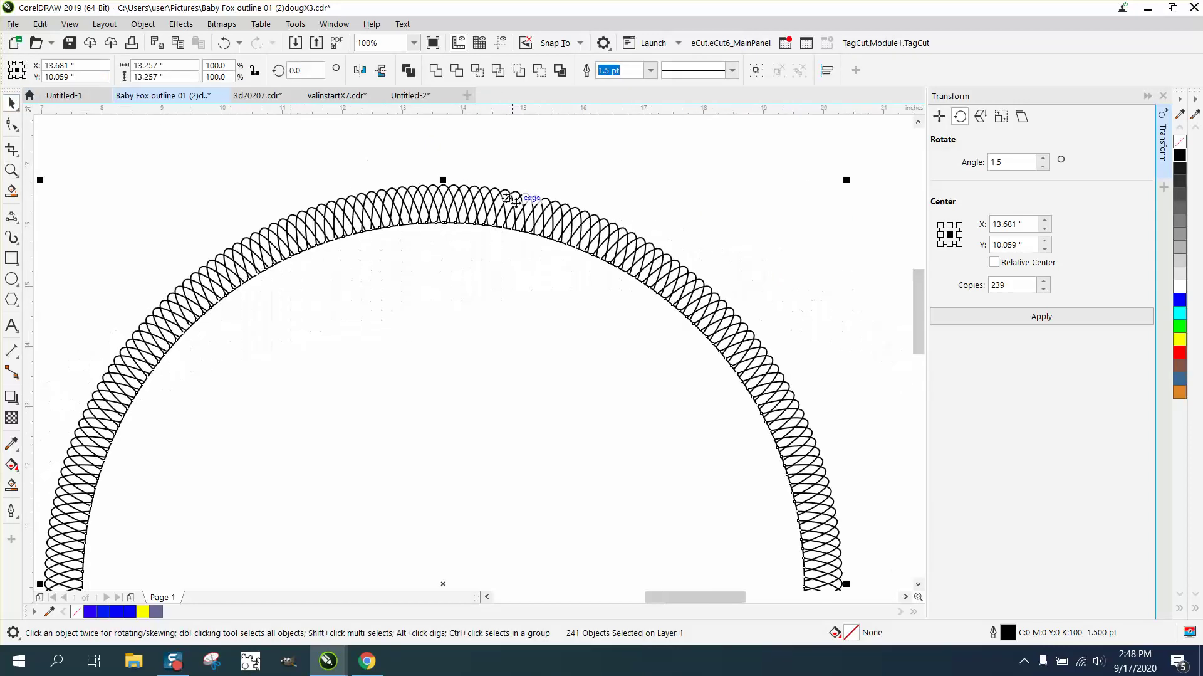
{"action": "scroll", "coordinate": [524, 208], "scroll_direction": "down", "scroll_amount": 1}
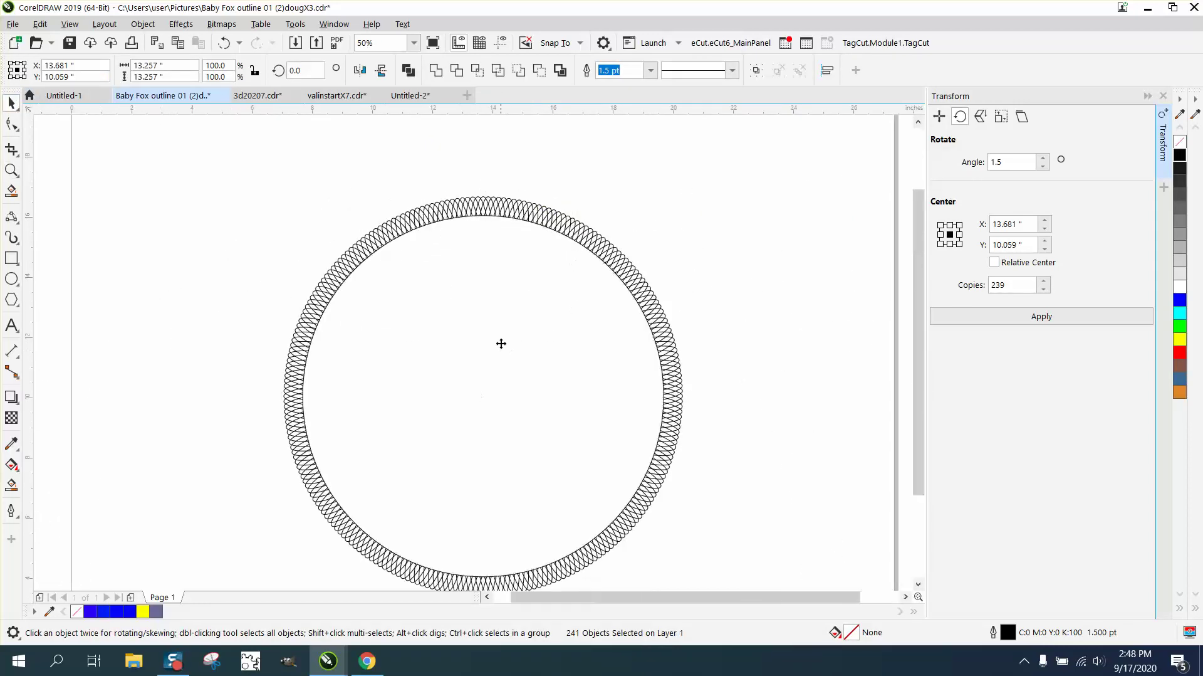
{"action": "scroll", "coordinate": [499, 344], "scroll_direction": "down", "scroll_amount": 1}
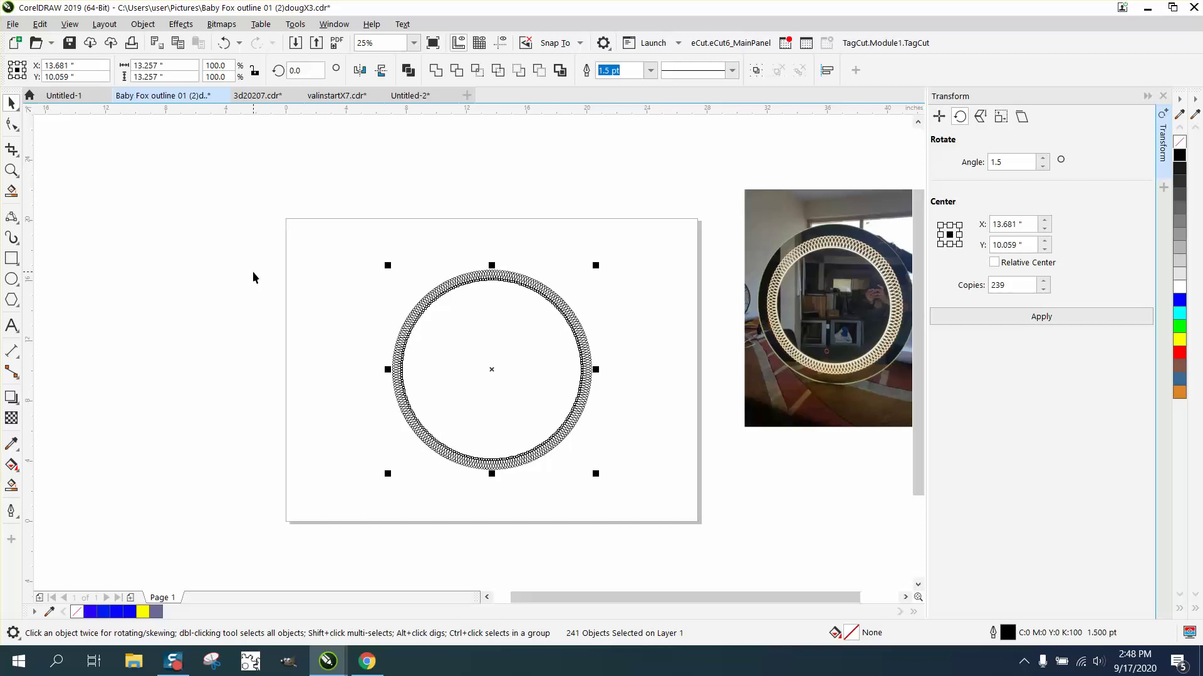